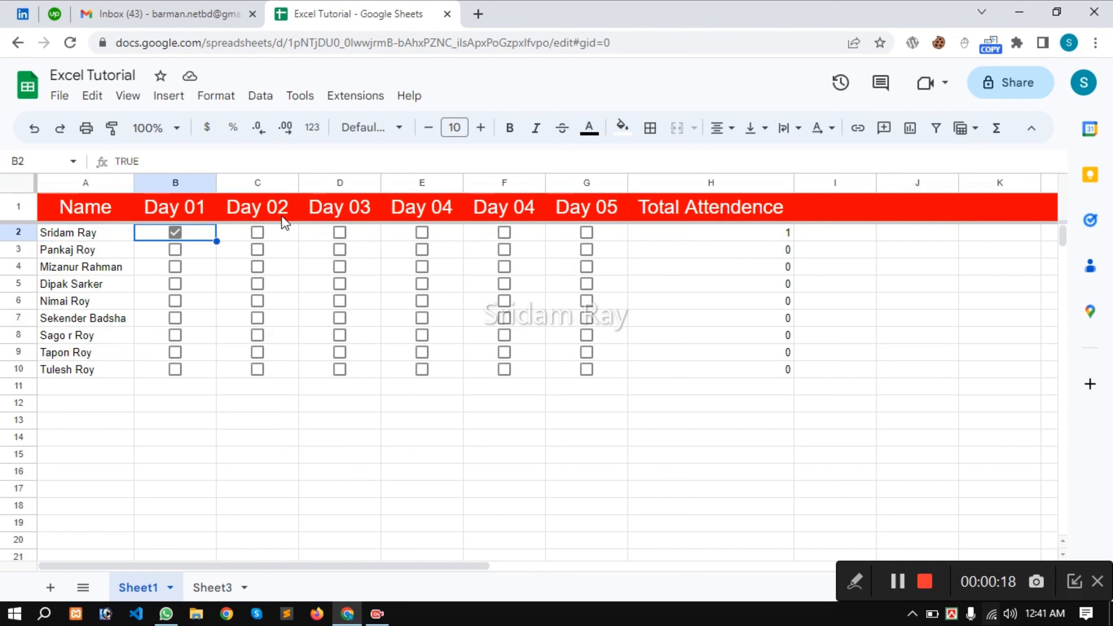
- Mark row 2 as attending Day 02 instead of Day 01, and tick all six day checkboxes in row 3
click(258, 234)
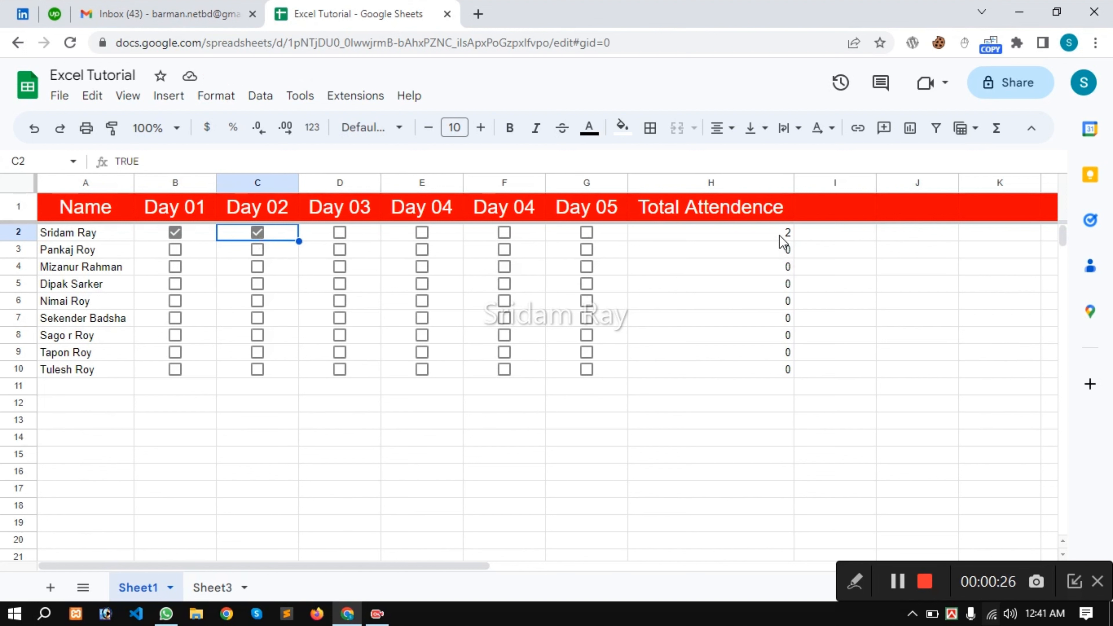
click(174, 239)
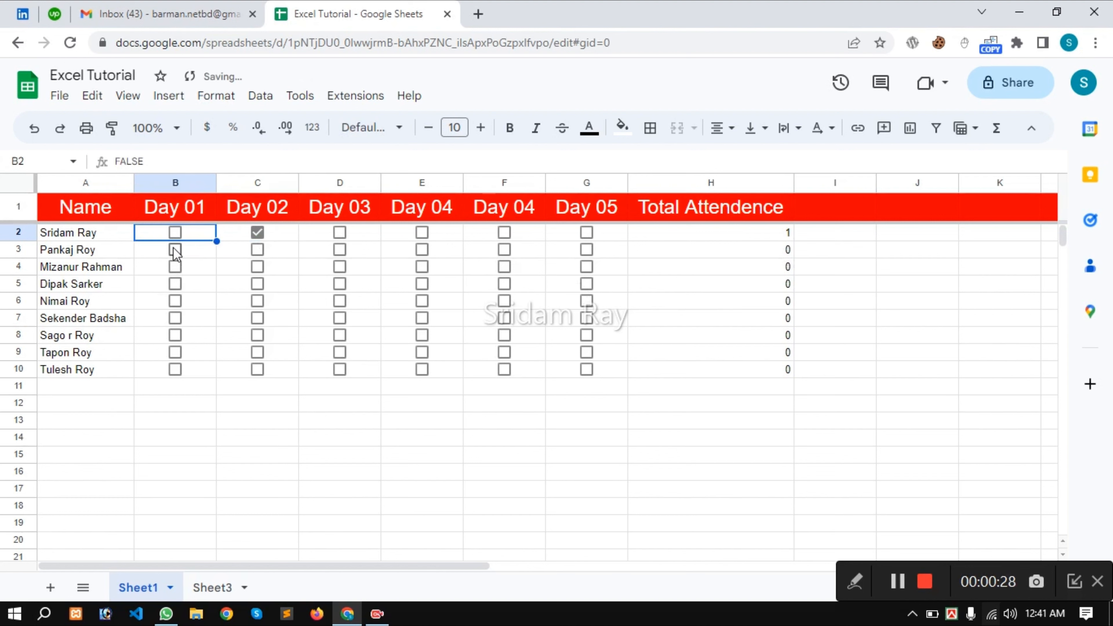
click(175, 250)
click(258, 249)
click(340, 249)
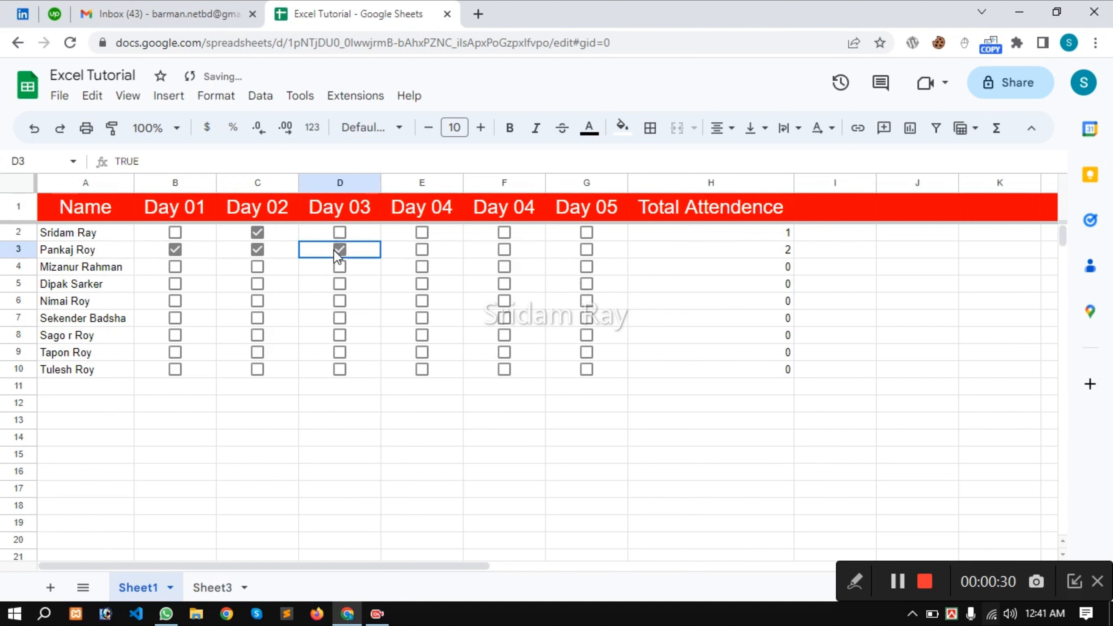
click(425, 249)
click(498, 253)
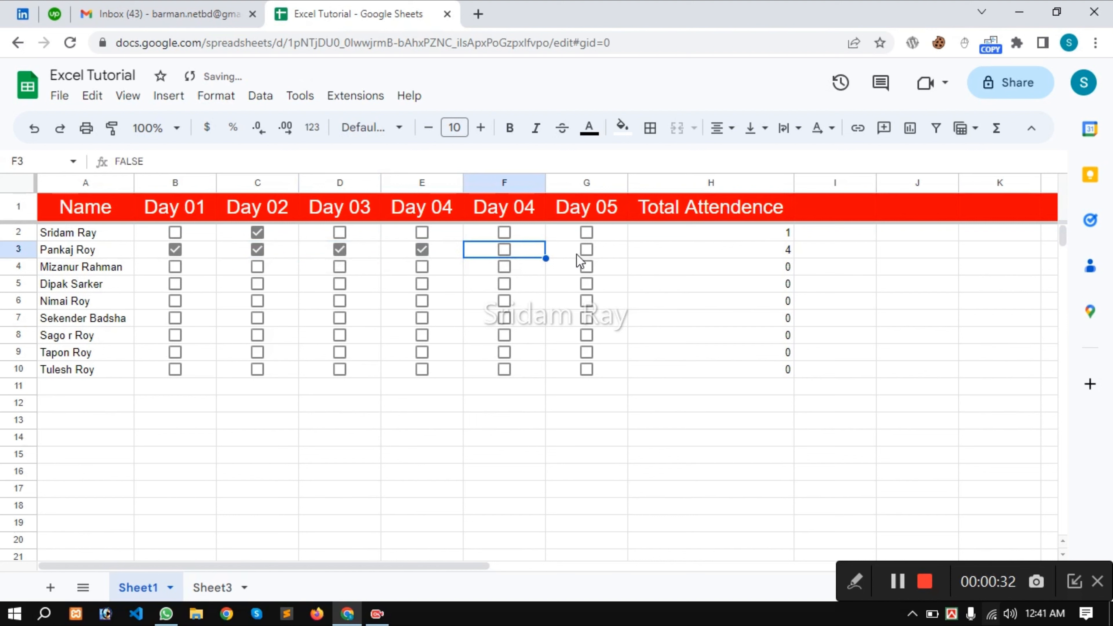
click(587, 251)
click(505, 251)
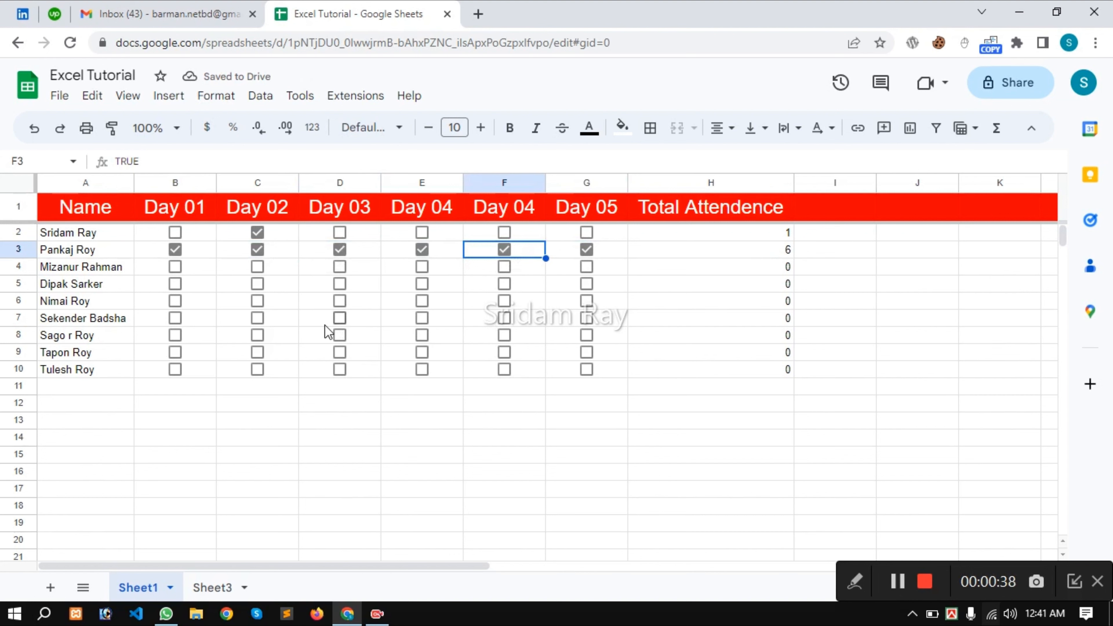
- Scroll through the attendance list in Sheet1 to examine how the header row behaves
scroll(303, 302, down, 3)
scroll(303, 302, up, 3)
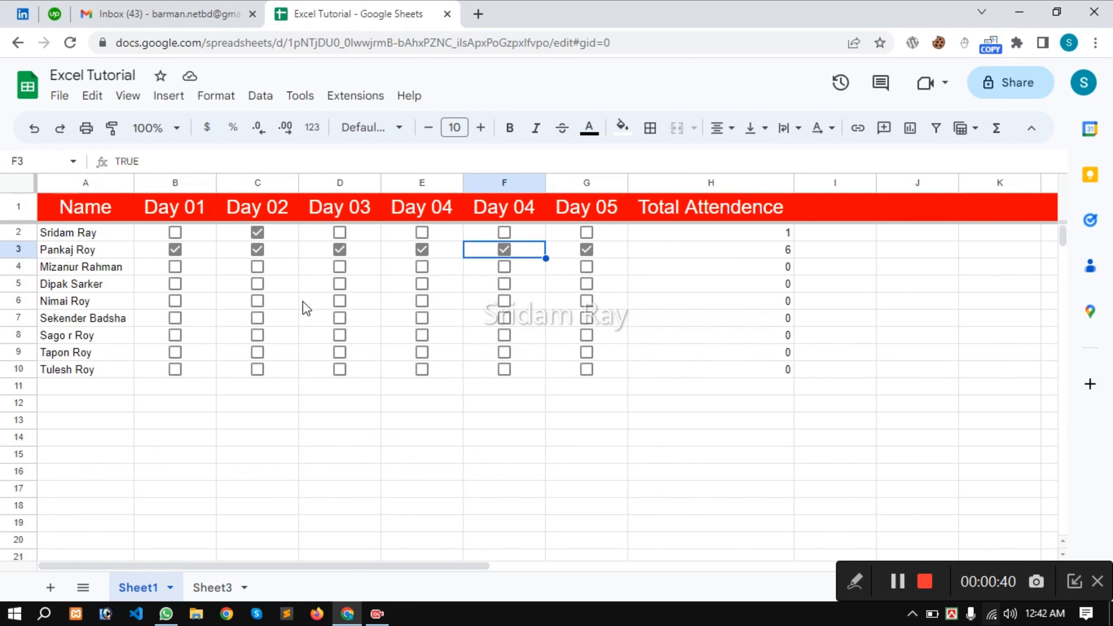
scroll(303, 301, down, 2)
scroll(303, 301, up, 3)
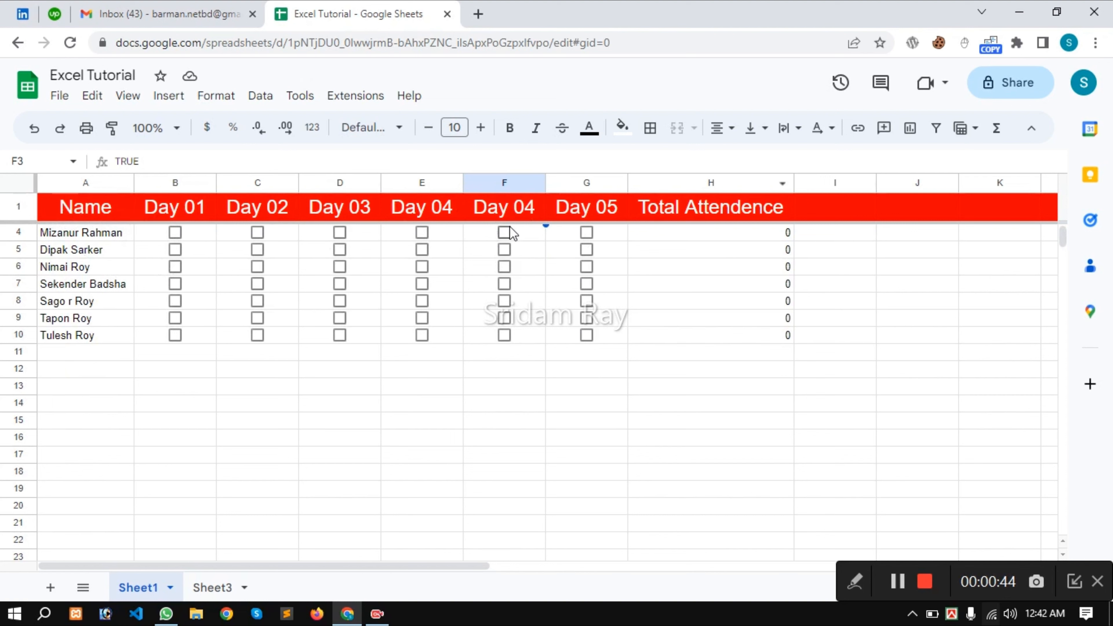
scroll(284, 277, down, 1)
scroll(287, 299, up, 2)
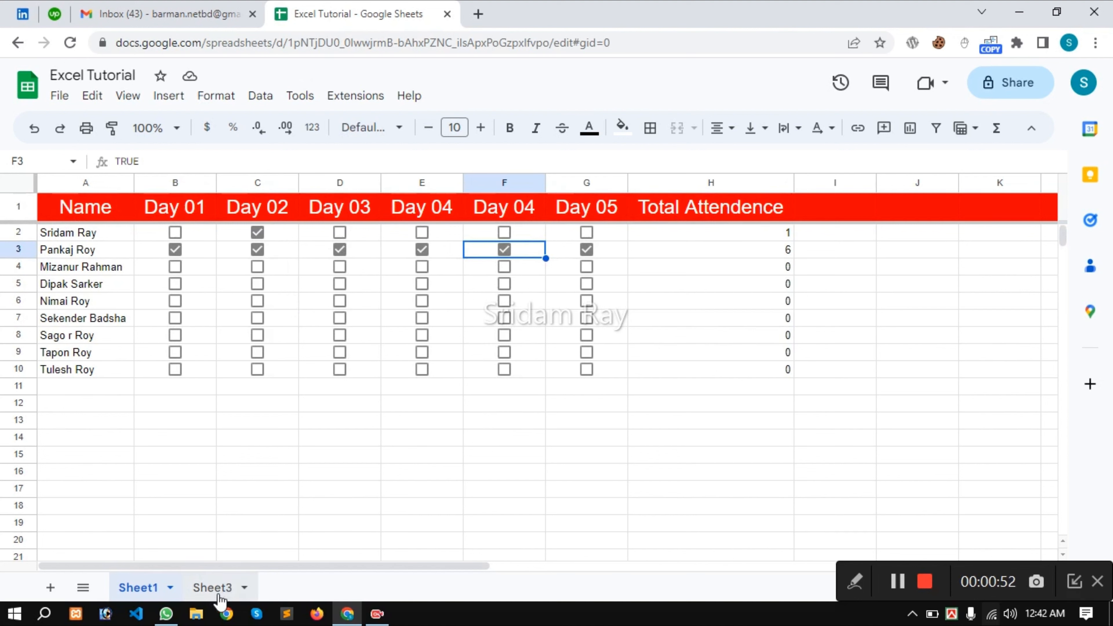
- Switch to Sheet3 and fill the whole header row 1 with red
click(212, 588)
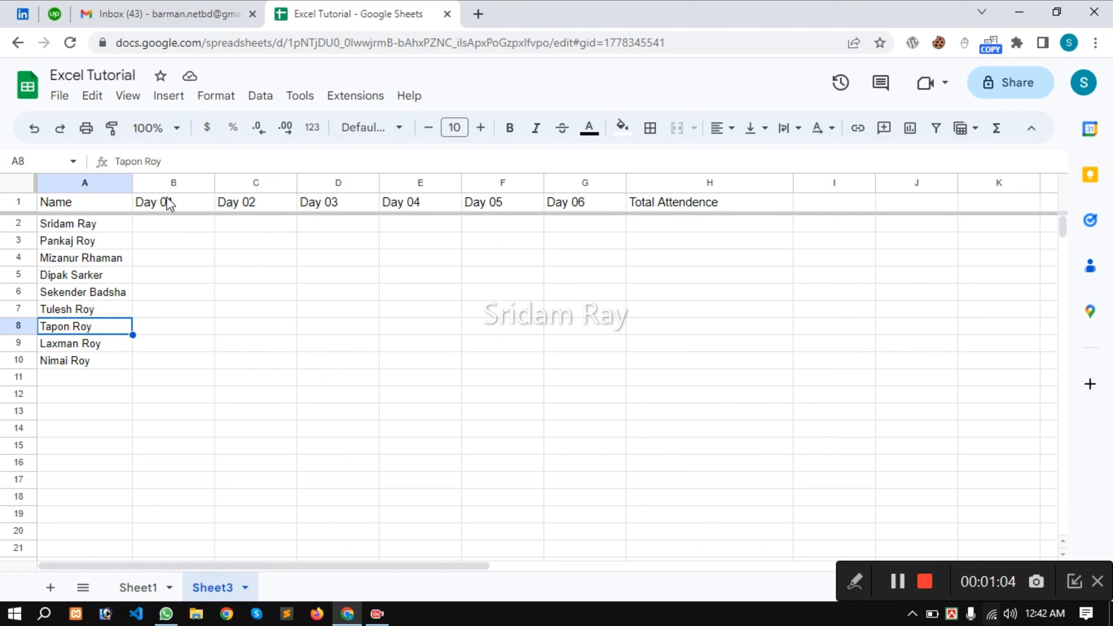
click(58, 205)
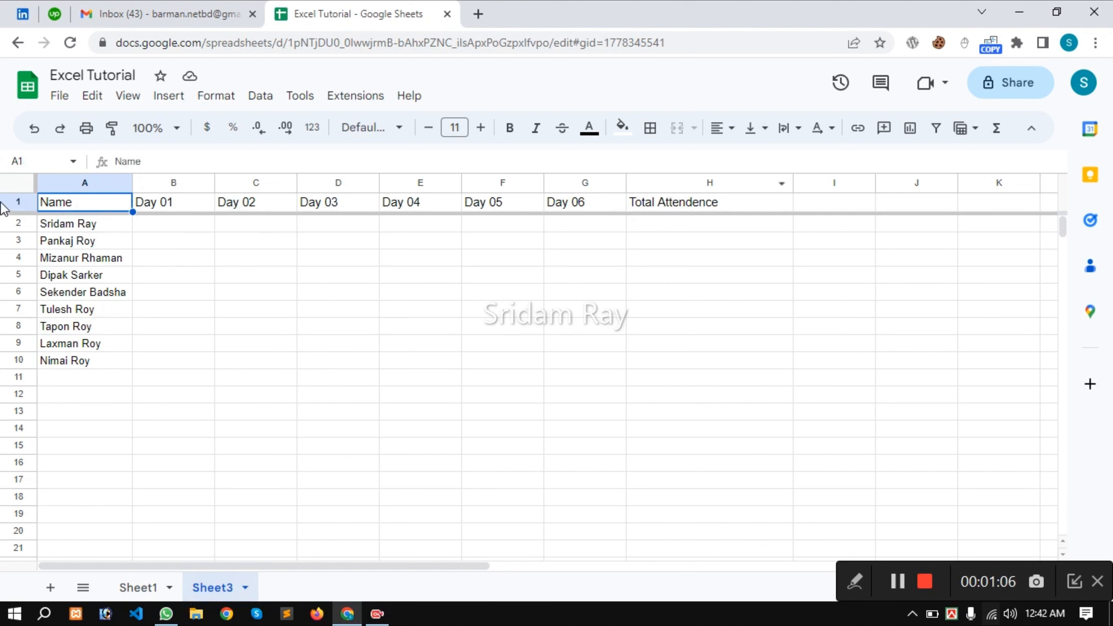
click(19, 202)
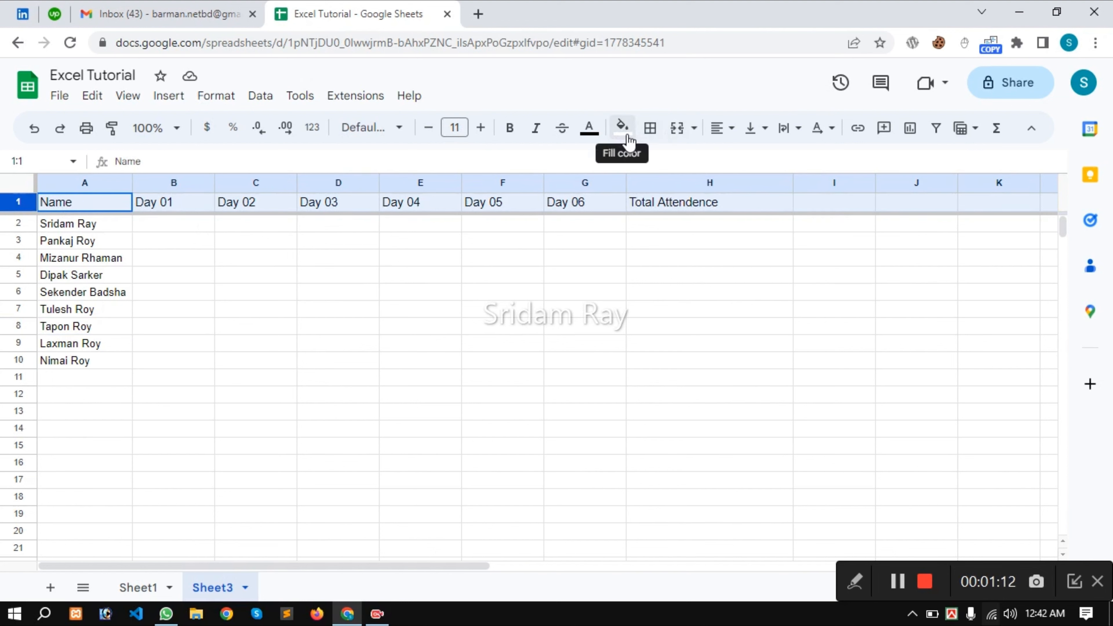
click(623, 128)
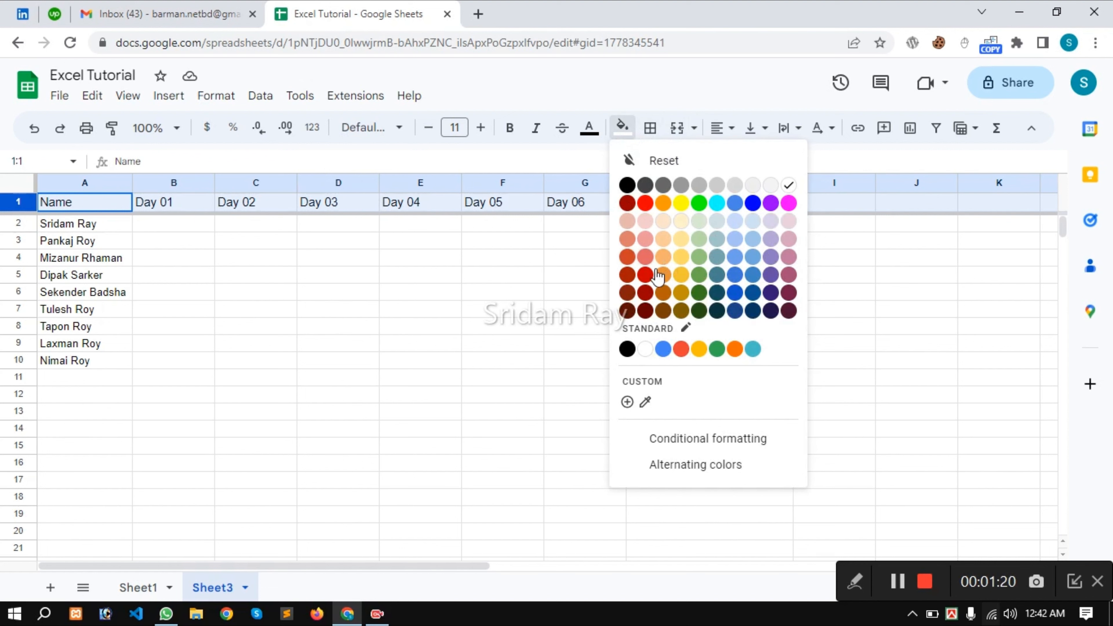
click(648, 202)
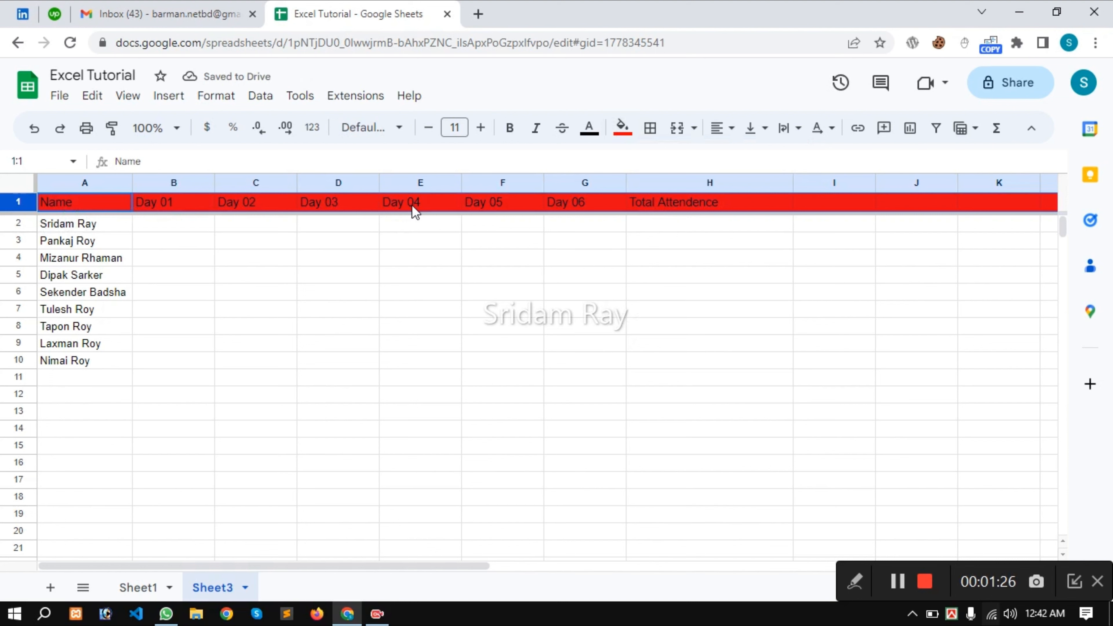
- Set the header row's text colour to white and its font size to 18
click(589, 131)
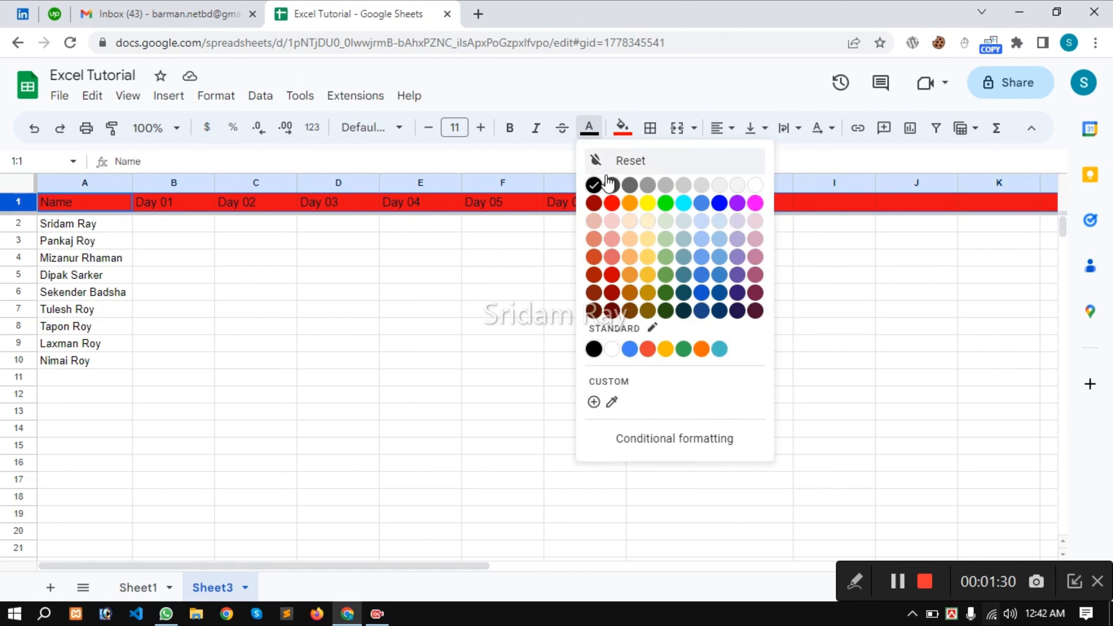
click(755, 187)
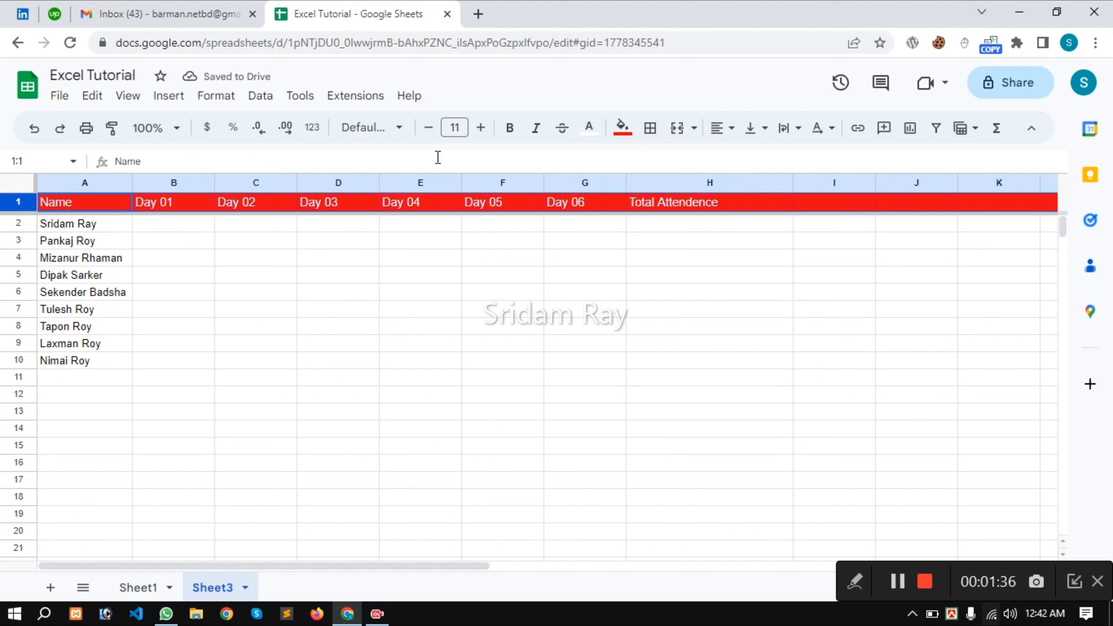
click(458, 129)
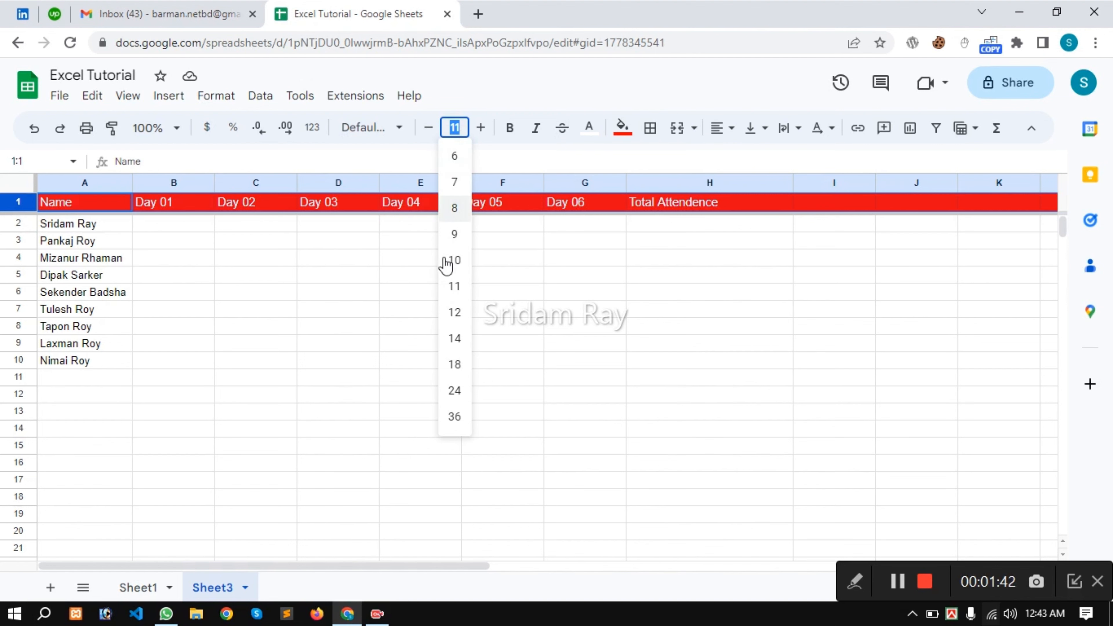
click(453, 365)
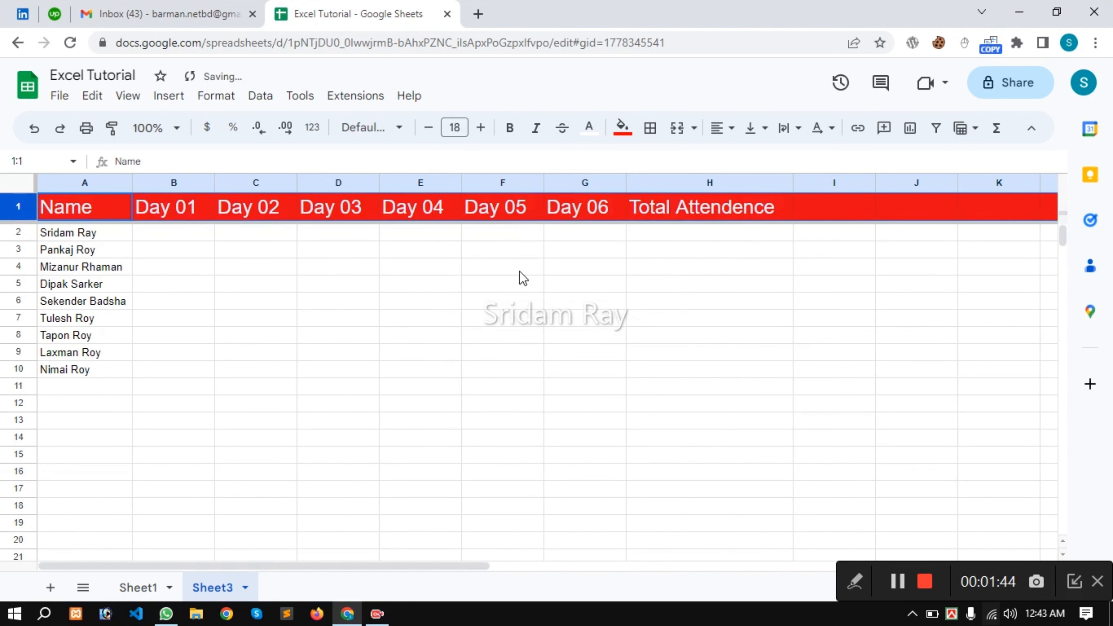
- Scroll through Sheet3 to examine whether the formatted header row stays in place above the names
click(68, 212)
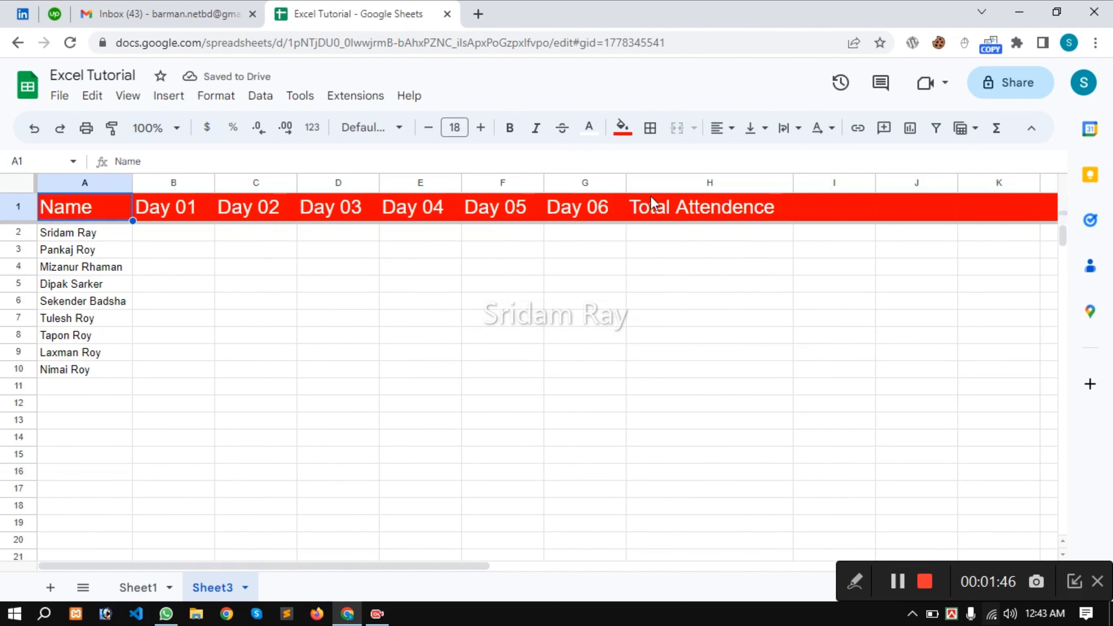
scroll(272, 281, down, 2)
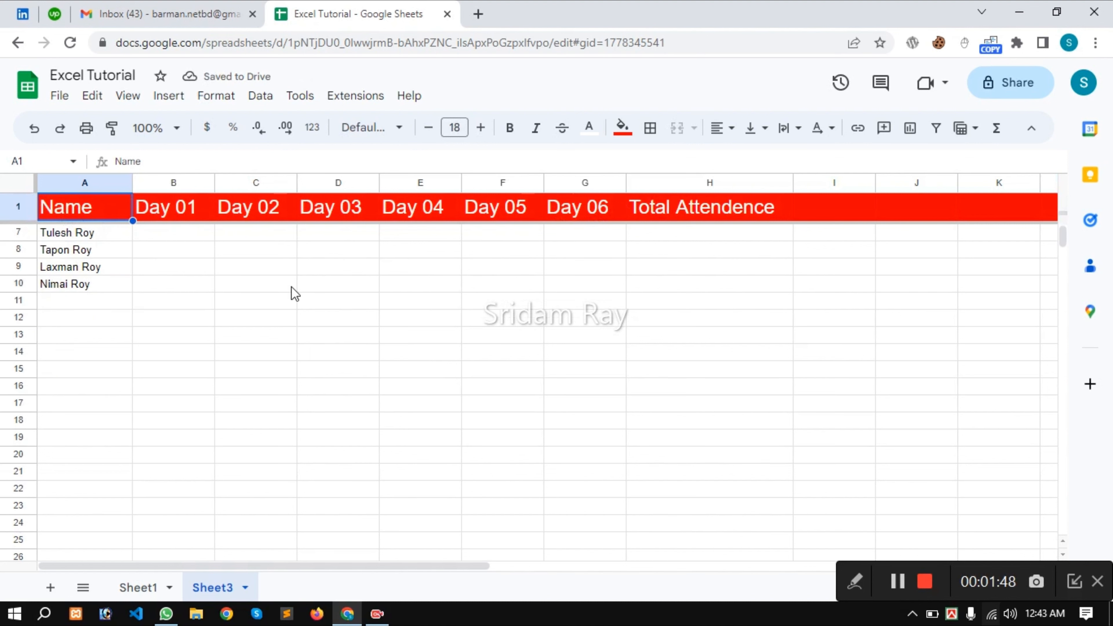
scroll(281, 287, up, 2)
click(156, 209)
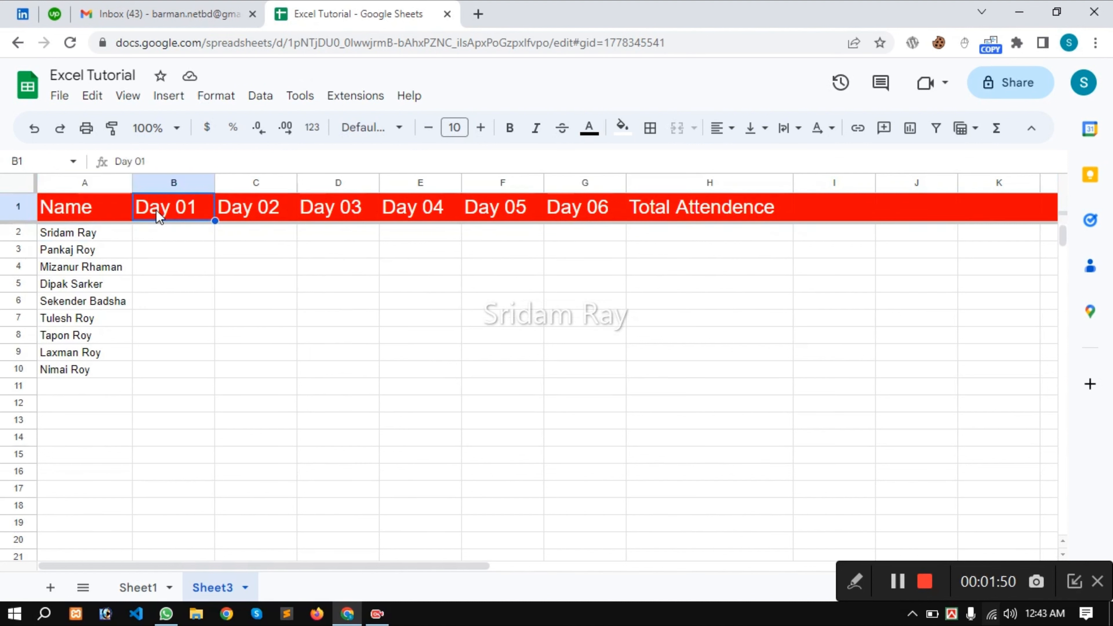
scroll(270, 277, down, 3)
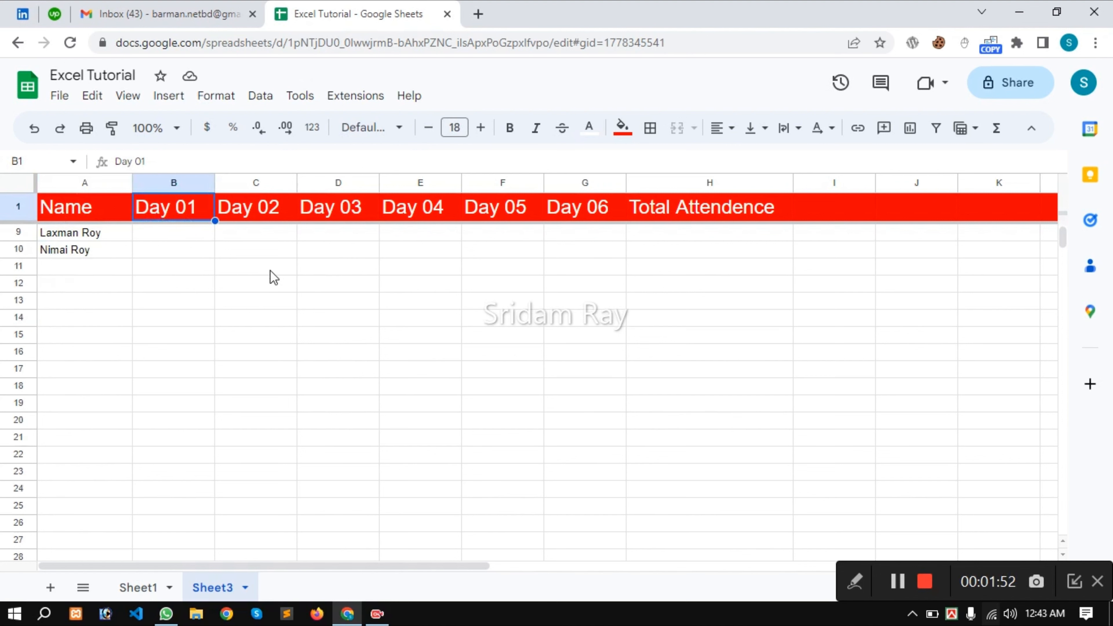
scroll(275, 303, up, 3)
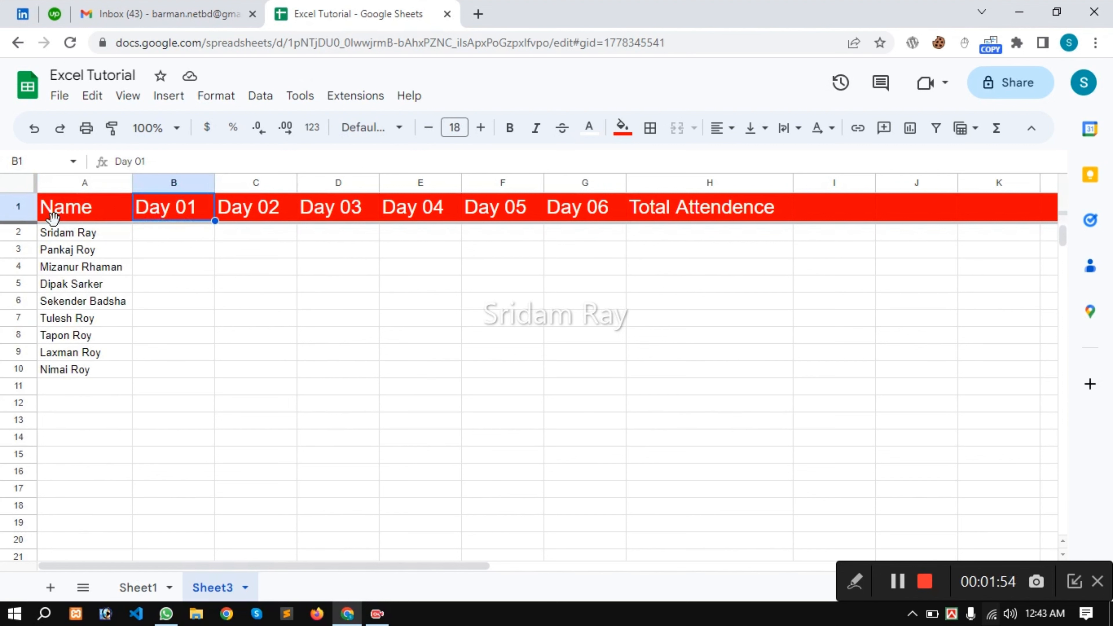
click(9, 212)
scroll(266, 256, down, 3)
scroll(257, 244, up, 3)
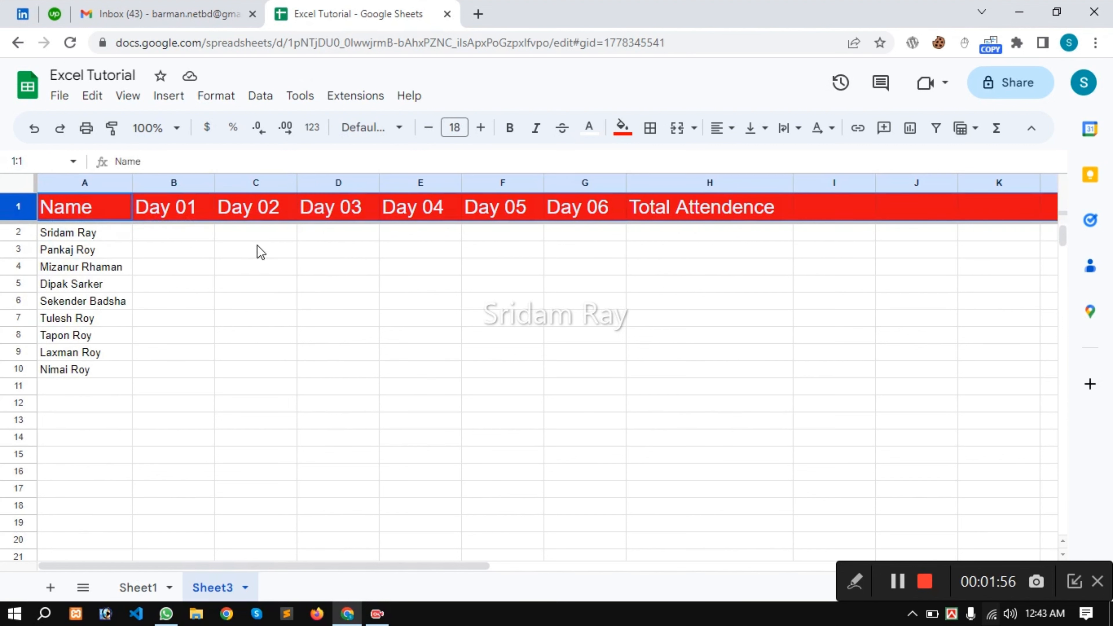
click(256, 248)
- Remove the row freeze from Sheet3 with the No rows option and check how the header scrolls
click(24, 207)
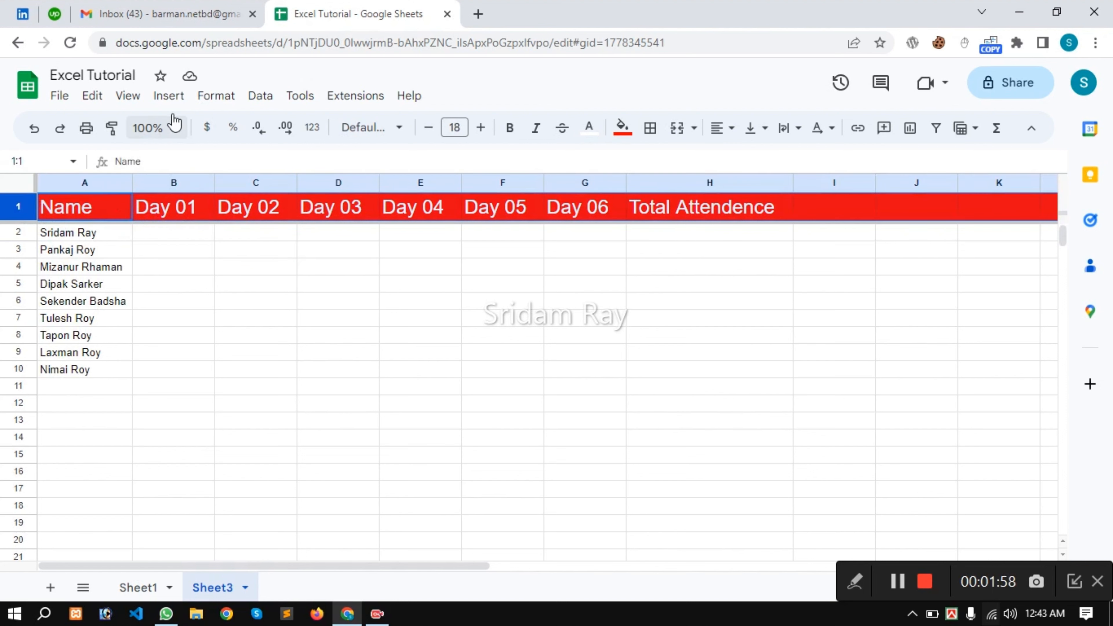
click(129, 100)
mouse_move(359, 153)
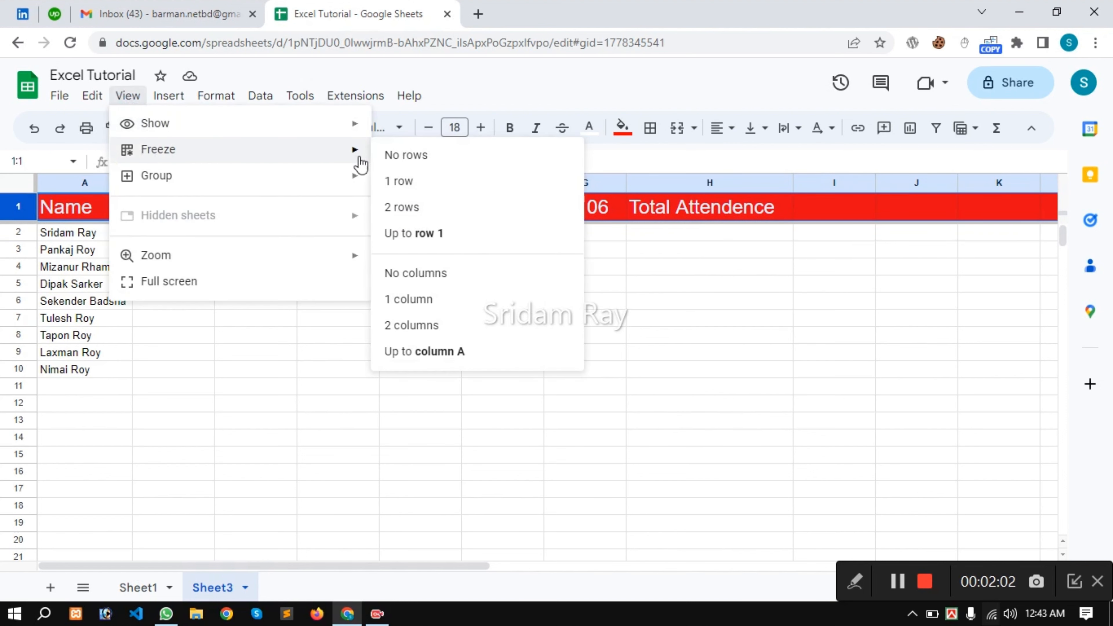
click(424, 164)
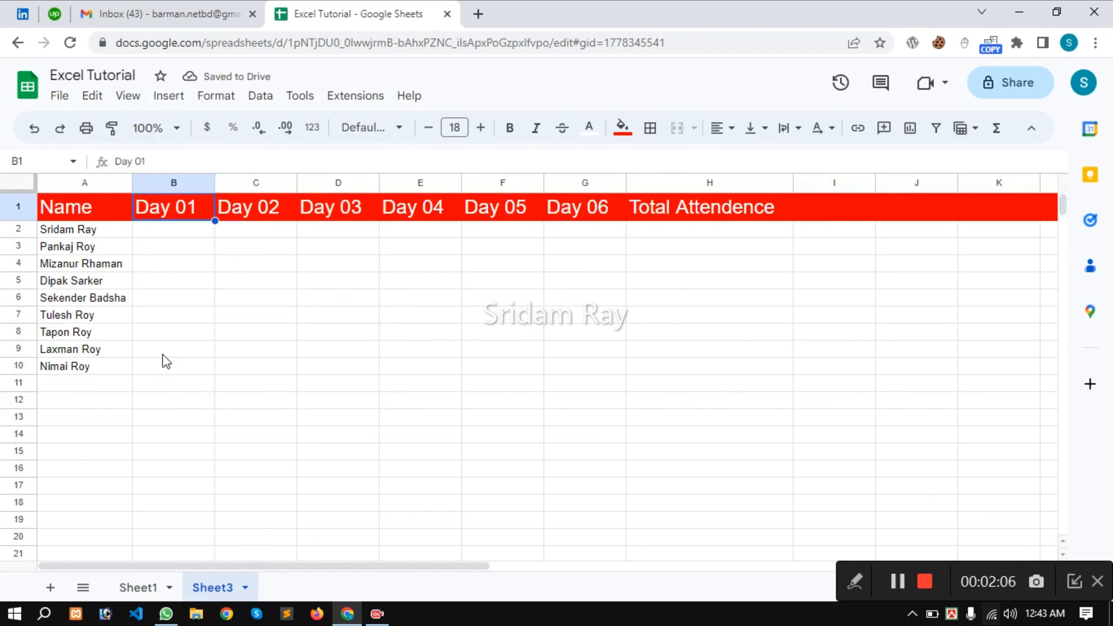
scroll(240, 343, down, 4)
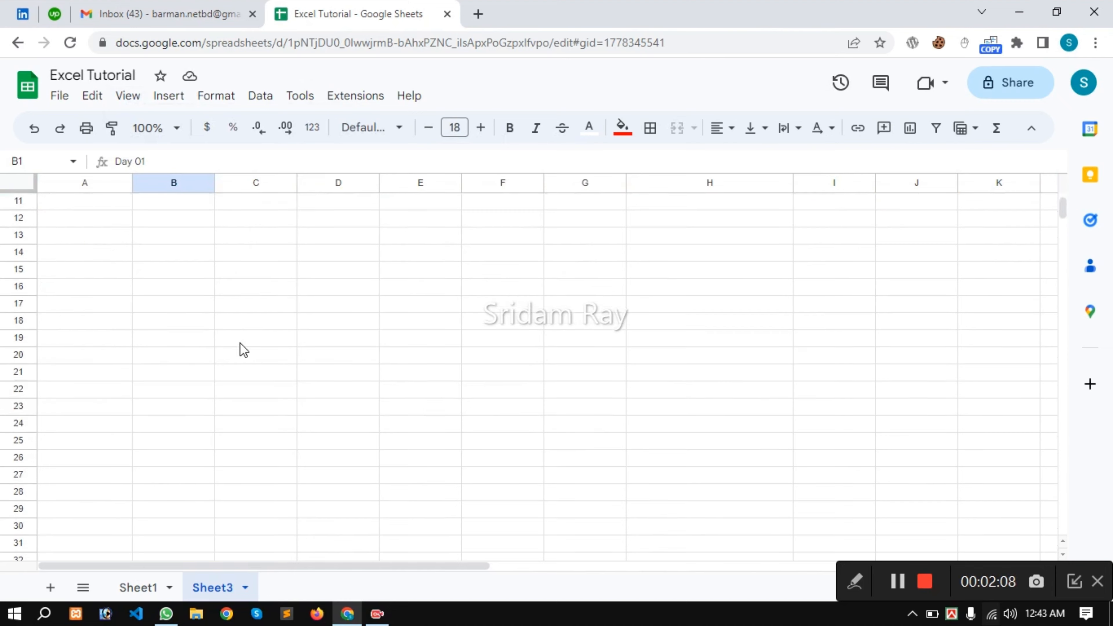
scroll(240, 345, up, 4)
- Freeze the header row of Sheet3 using the 1 row option
click(24, 202)
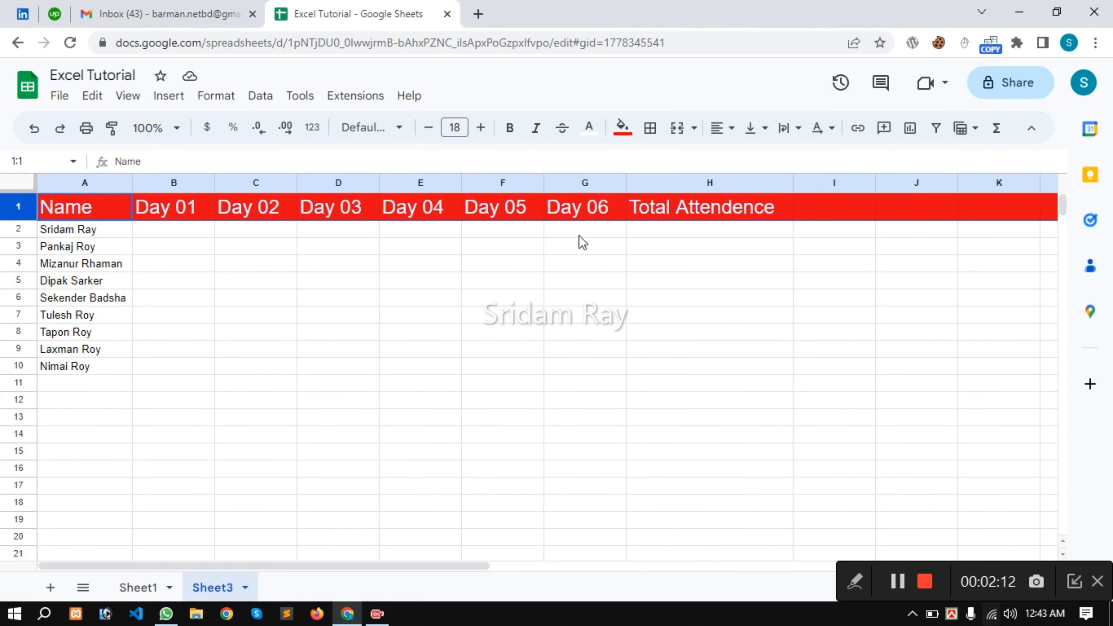
click(9, 231)
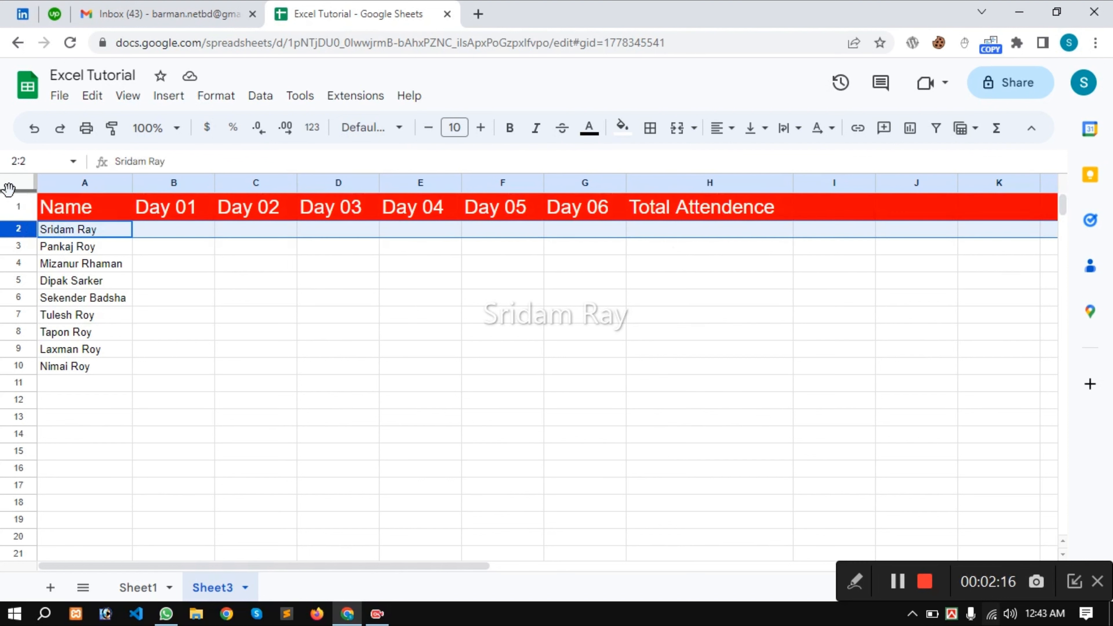
click(15, 206)
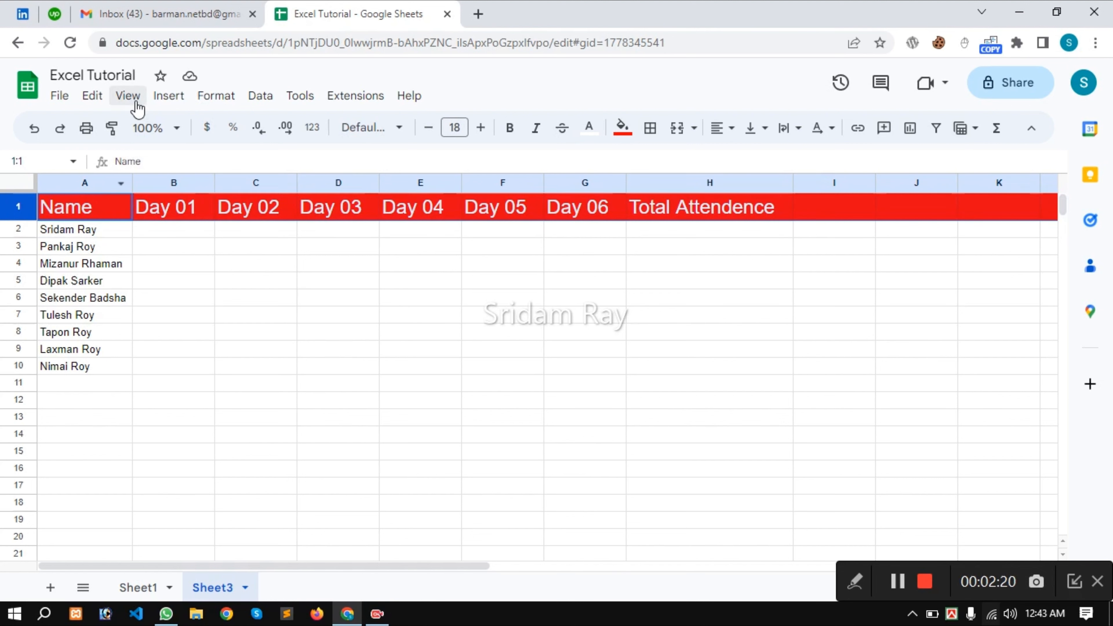
click(128, 96)
mouse_move(293, 159)
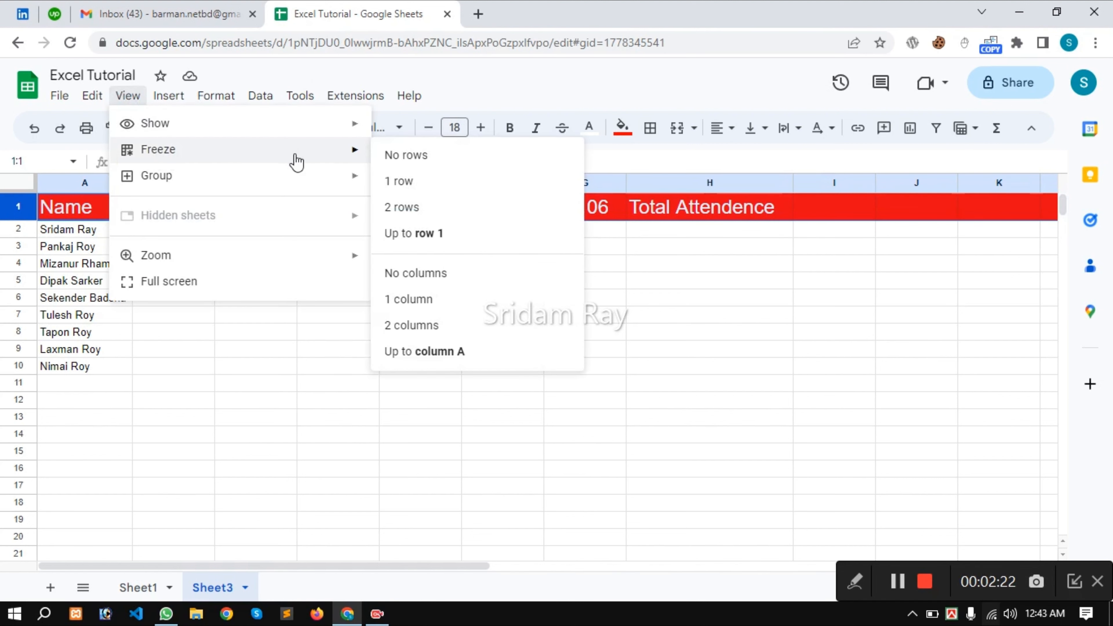
click(404, 183)
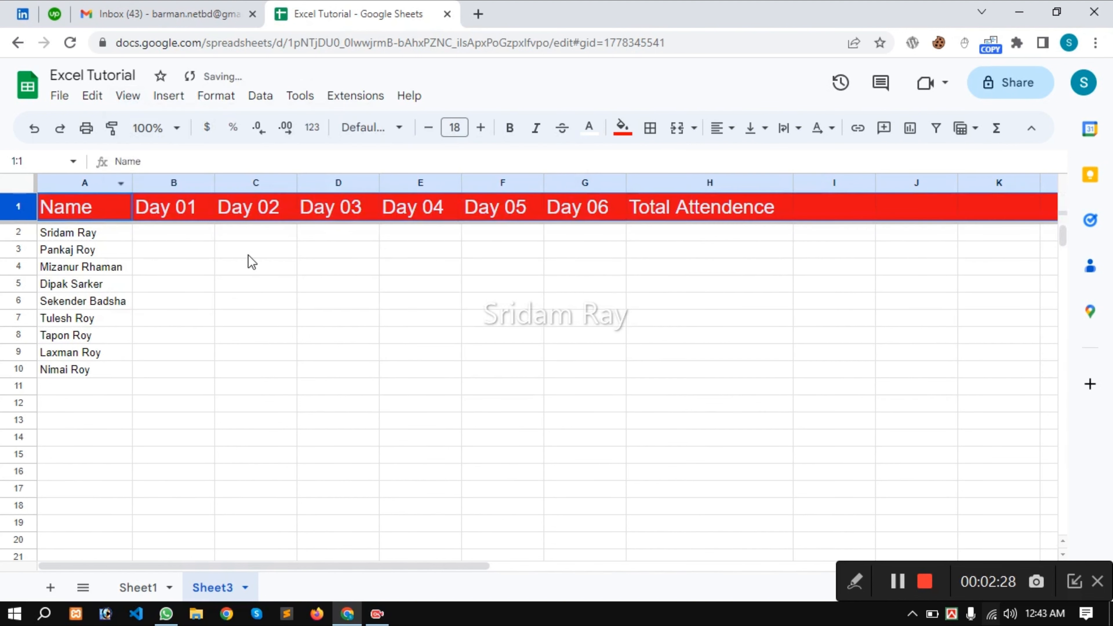
- Scroll Sheet3 down and back up to check the header freeze, ending on cell B2
click(210, 239)
click(263, 242)
scroll(328, 241, down, 4)
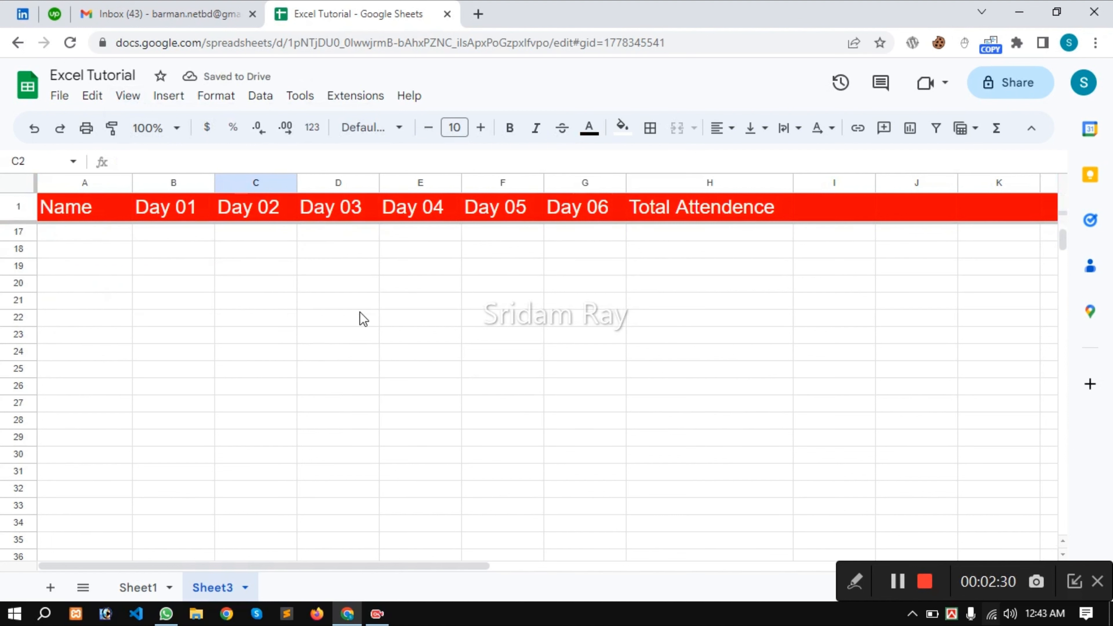
scroll(359, 312, up, 4)
scroll(359, 311, down, 2)
scroll(360, 312, down, 2)
scroll(360, 312, up, 4)
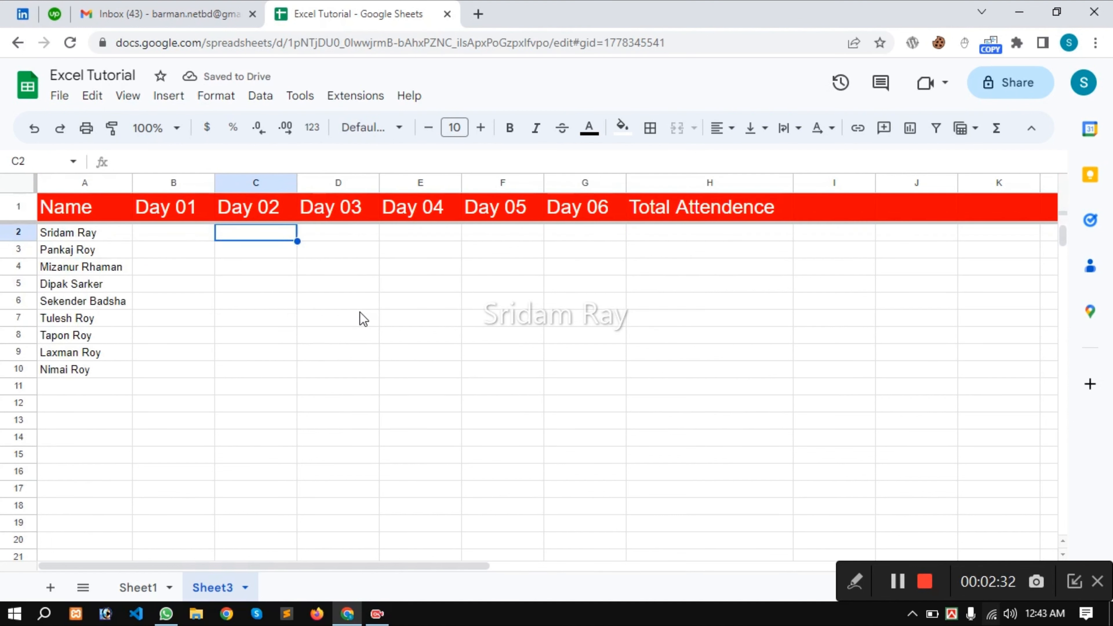
click(158, 240)
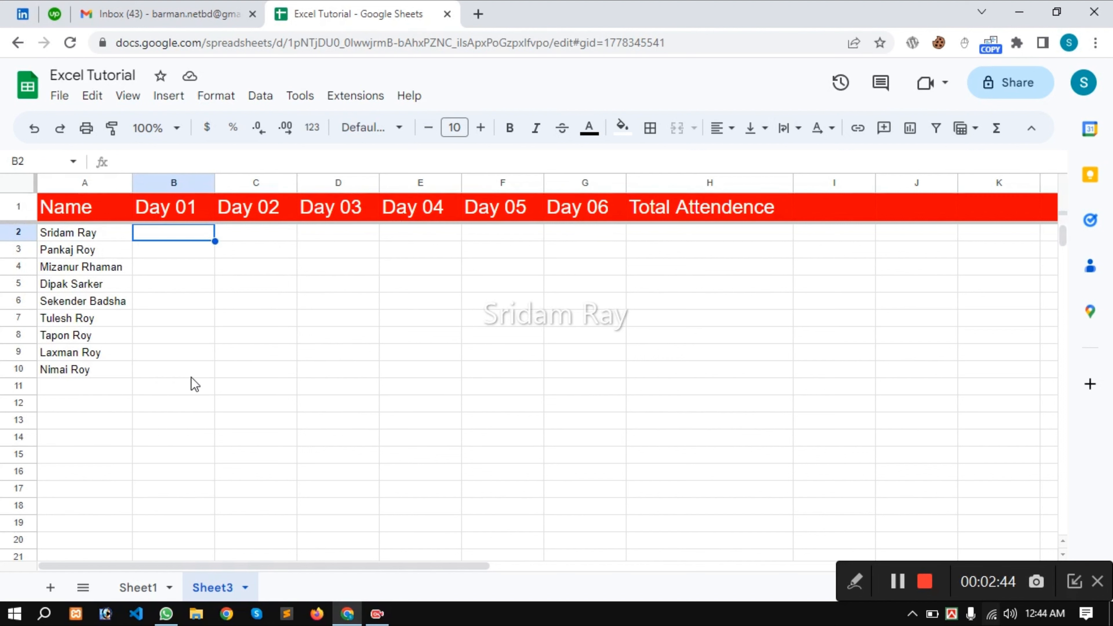
- Insert checkboxes in cells B2:G10, covering Day 01 to Day 06 for every listed name
drag(190, 237, 574, 384)
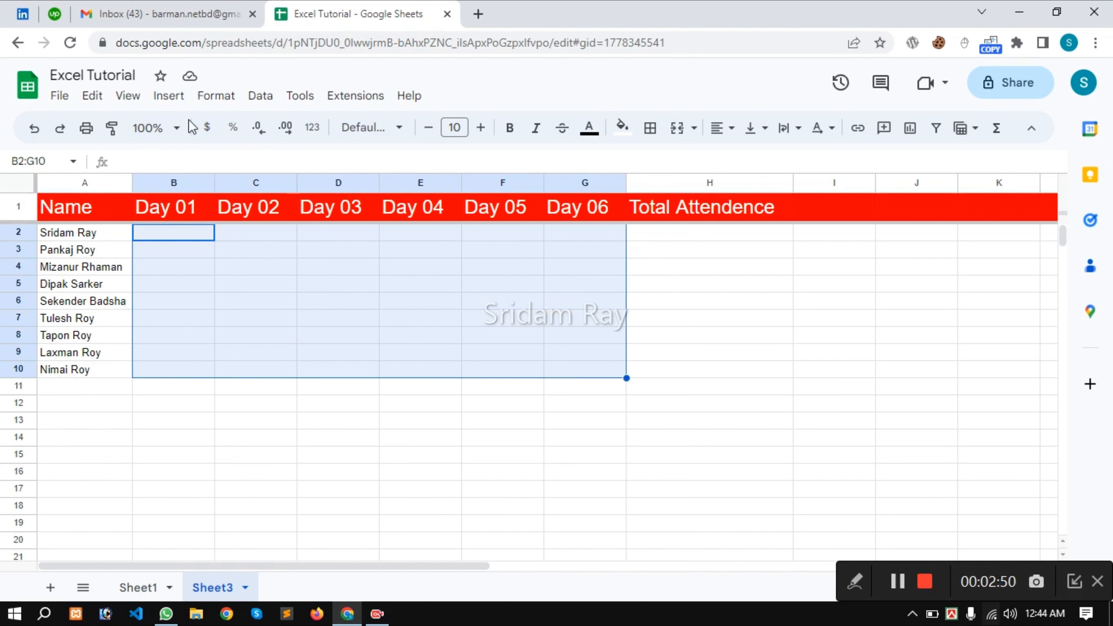
click(171, 97)
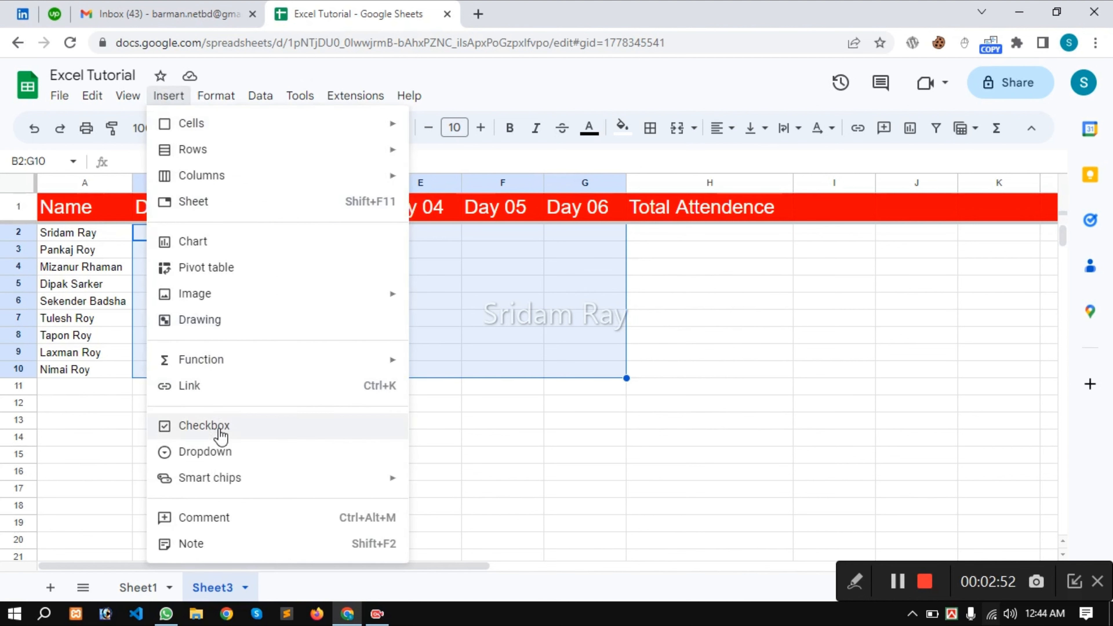
click(220, 432)
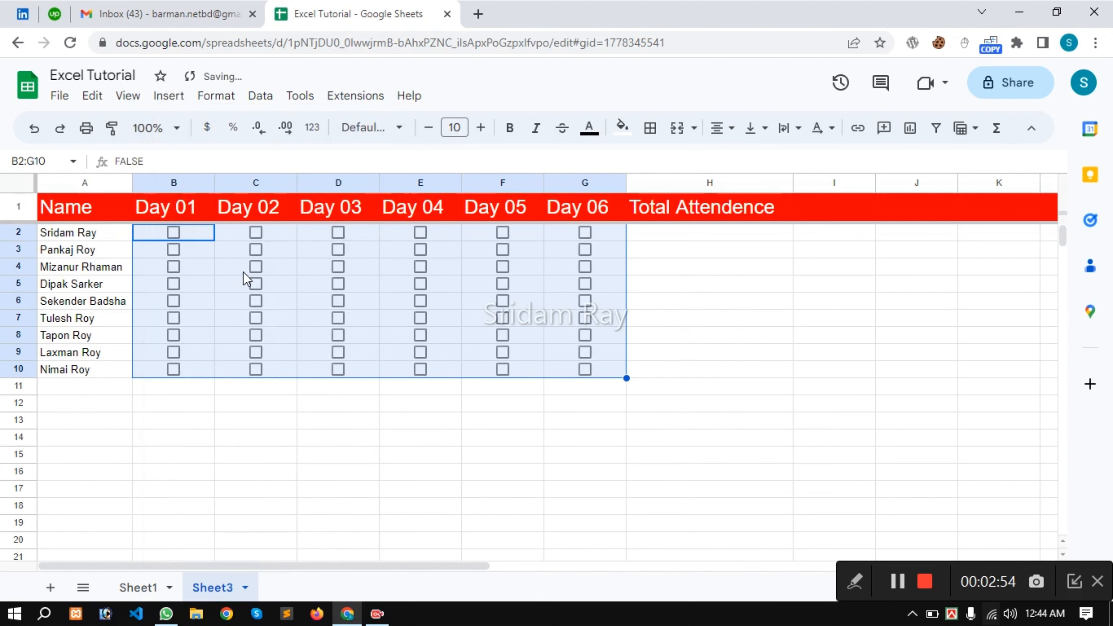
click(192, 320)
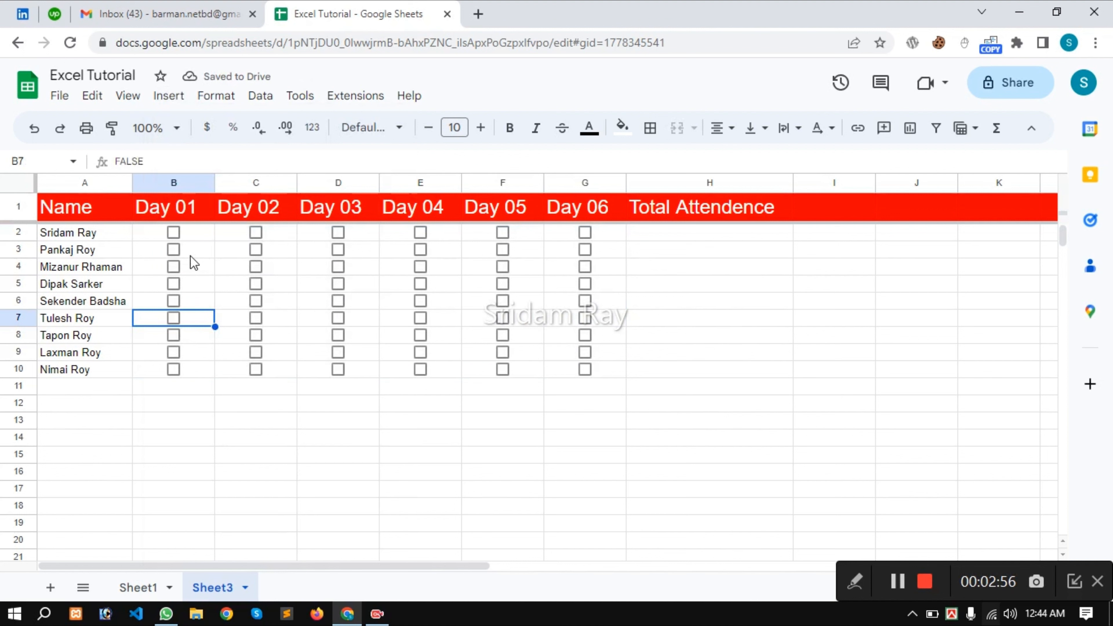
- Try out the new checkboxes by ticking and clearing Day 01 in rows 2 and 3 and Day 02 in row 2
click(174, 233)
click(174, 250)
click(173, 233)
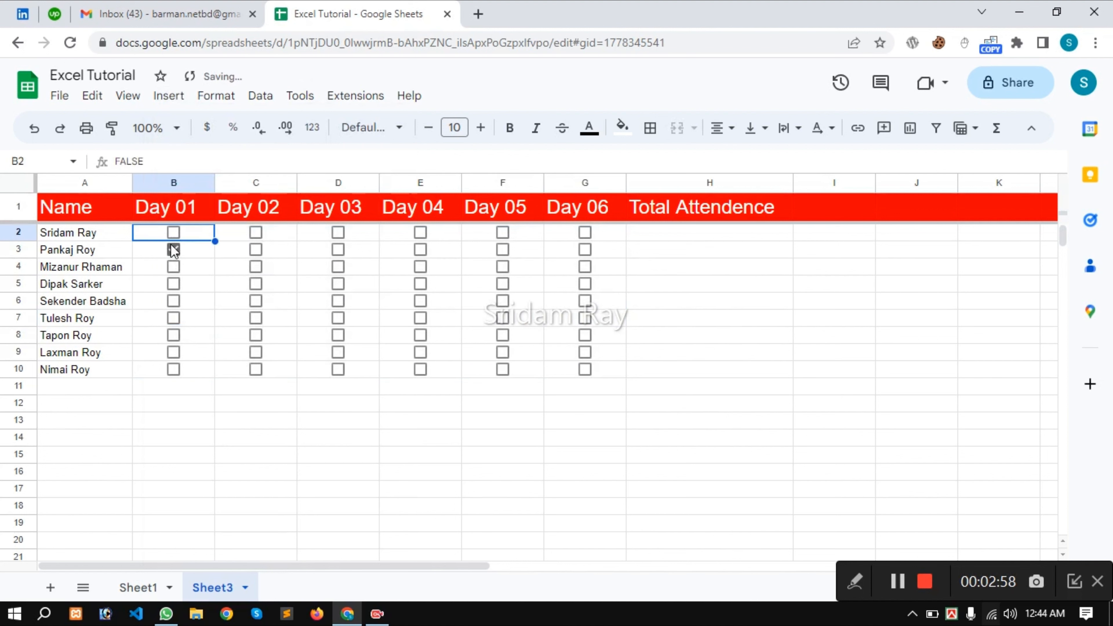
click(173, 250)
click(173, 233)
click(256, 233)
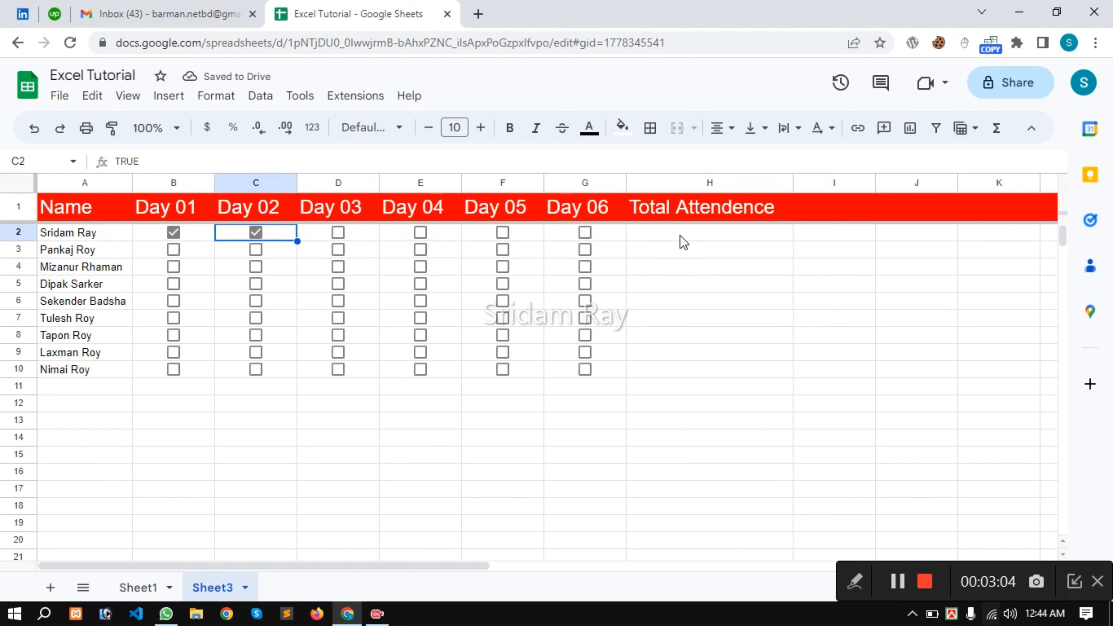
click(256, 233)
click(174, 233)
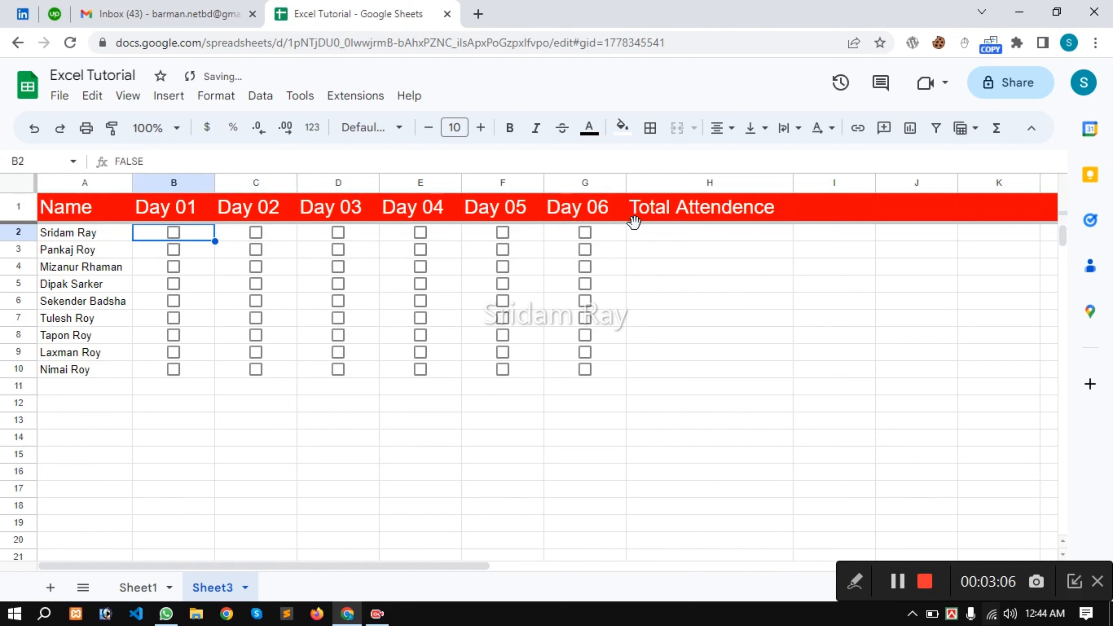
- Enter the formula =countif(B2:G2, true) in cell H2 to count the attendance of row 2
click(640, 235)
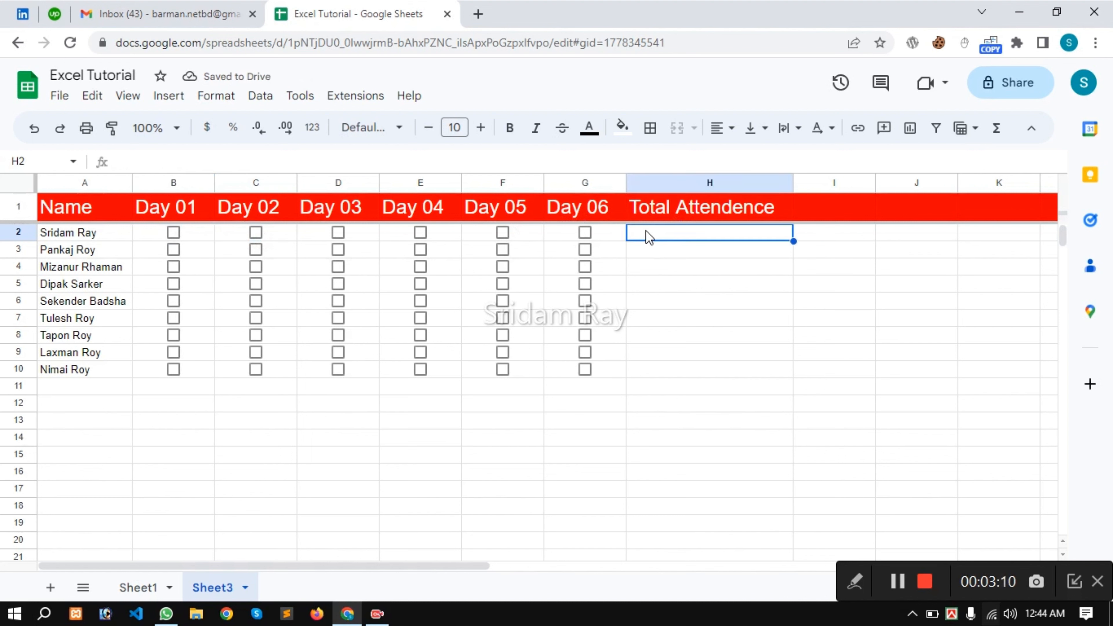
text(=cou)
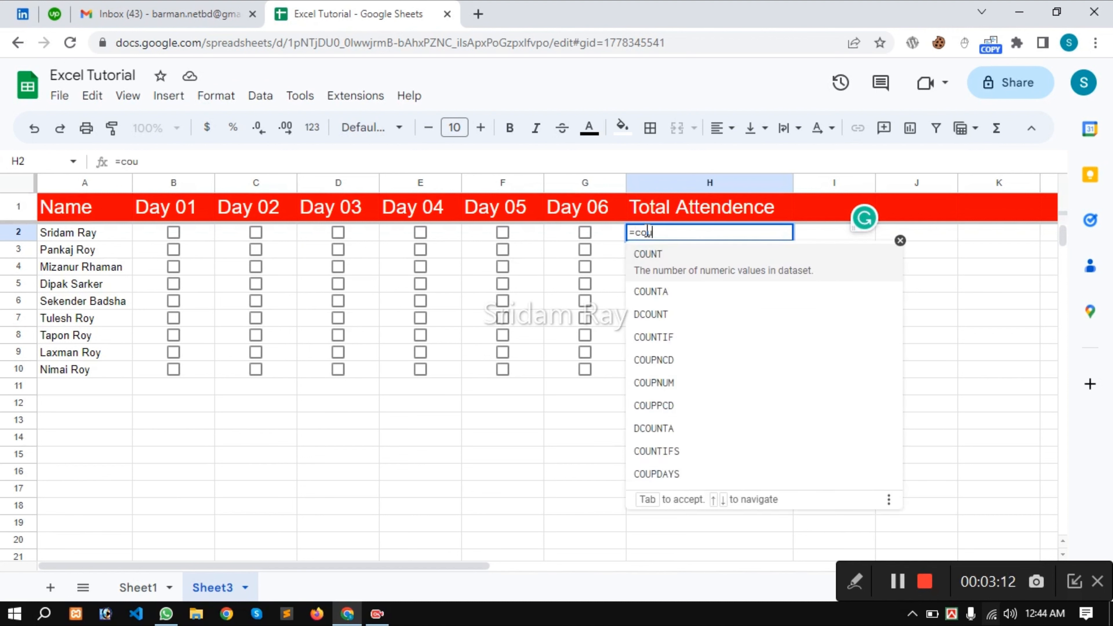
text(ntf)
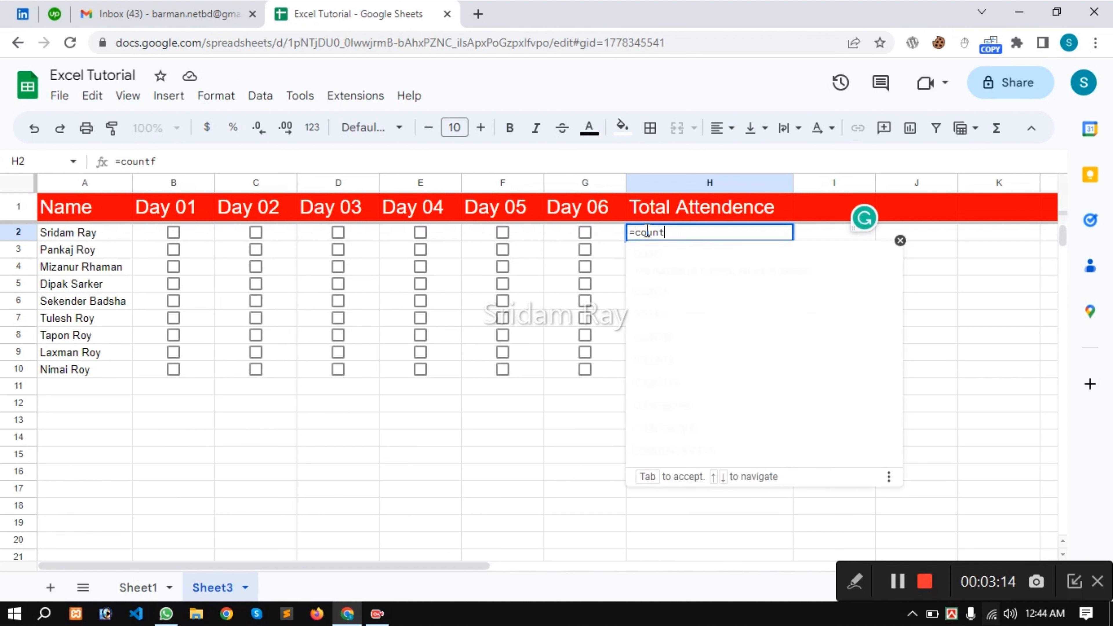
text(if()
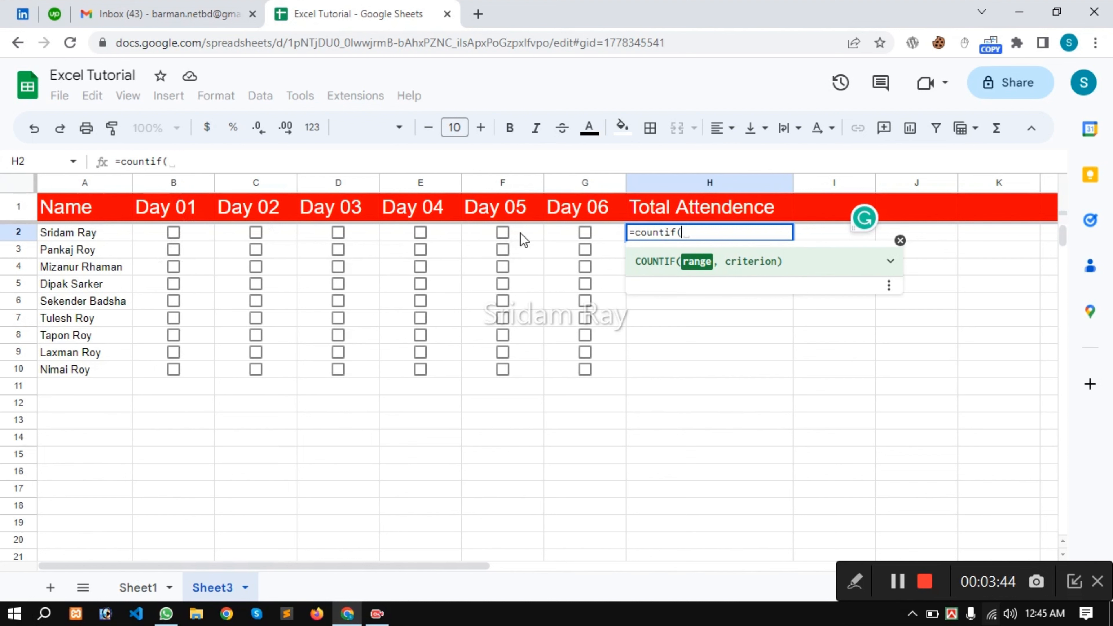
text(B)
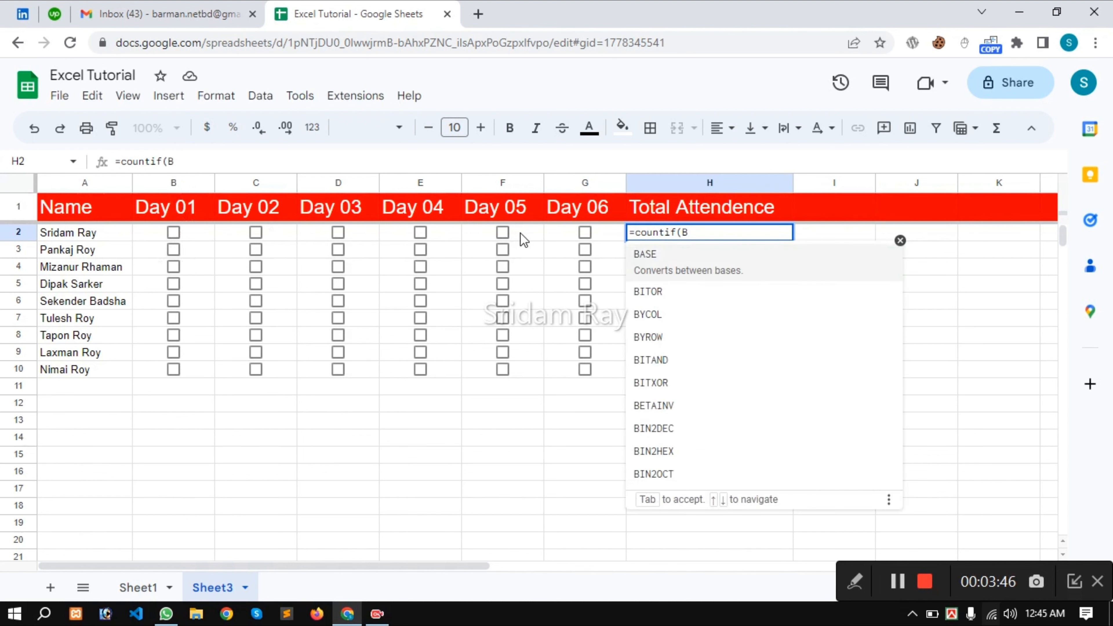
text(2:G)
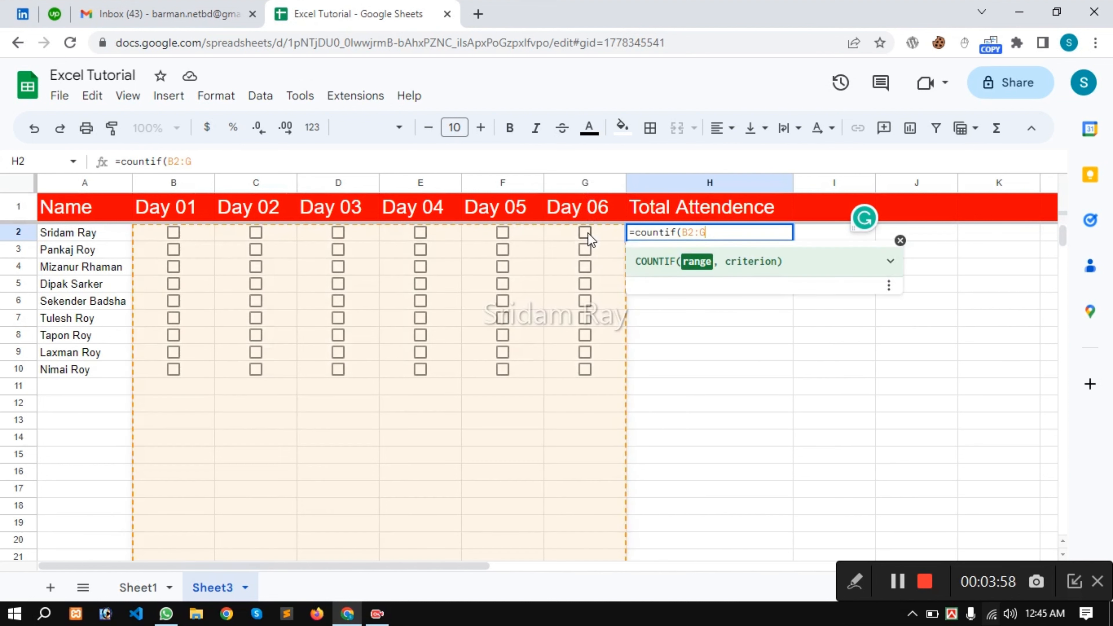
text(2, )
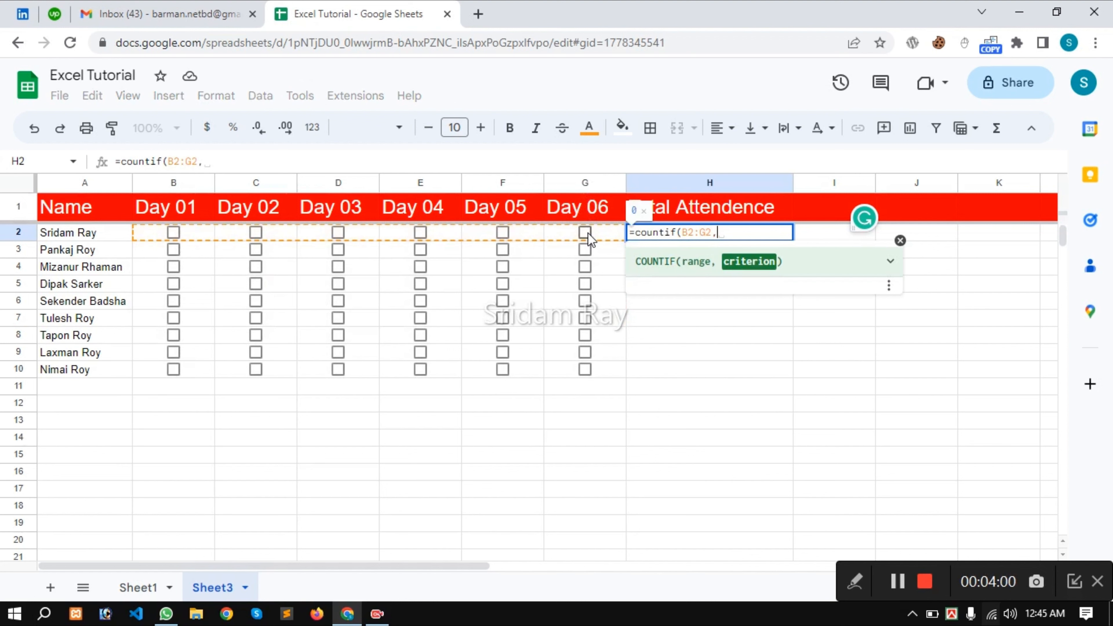
text(true)
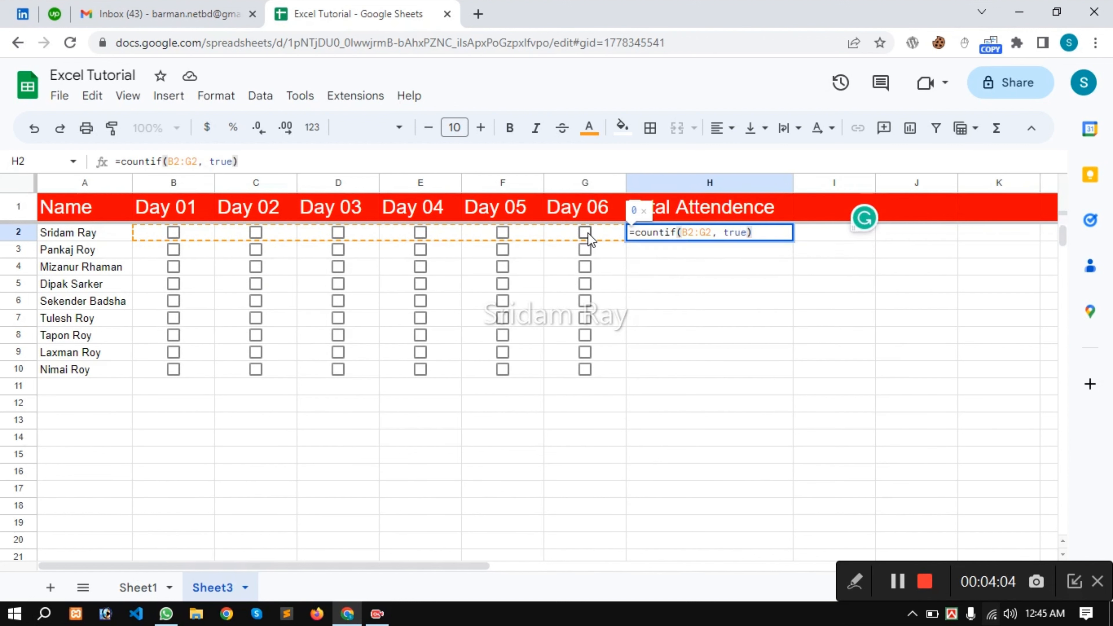
key(Return)
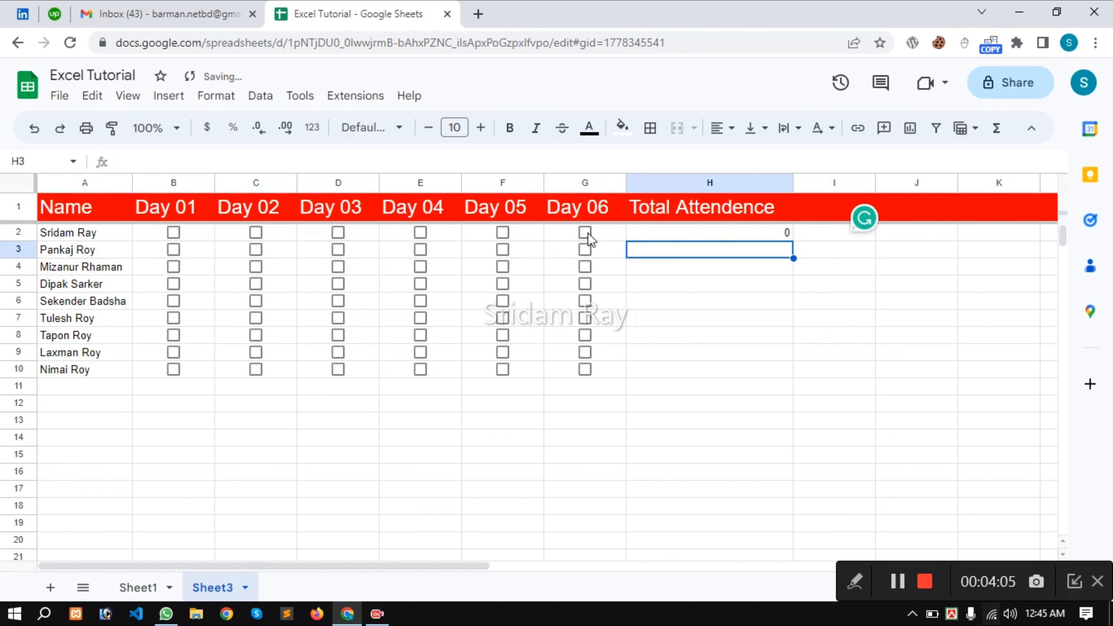
click(688, 237)
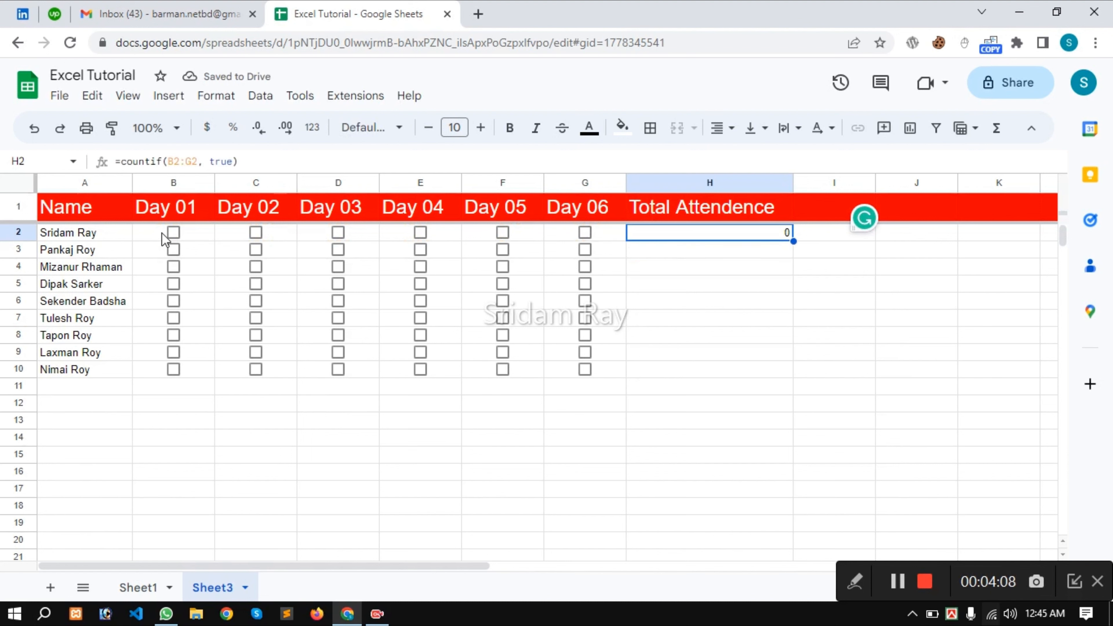
- Test the H2 formula by ticking and clearing the Day 01, Day 02 and Day 03 checkboxes in row 2
click(180, 231)
click(256, 233)
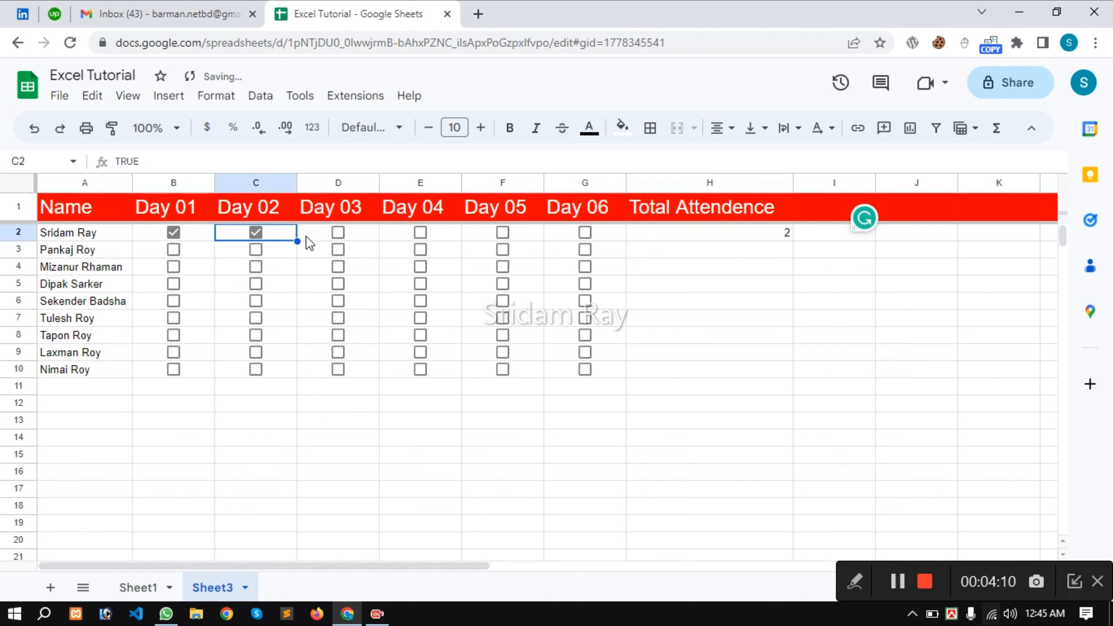
click(337, 234)
click(337, 234)
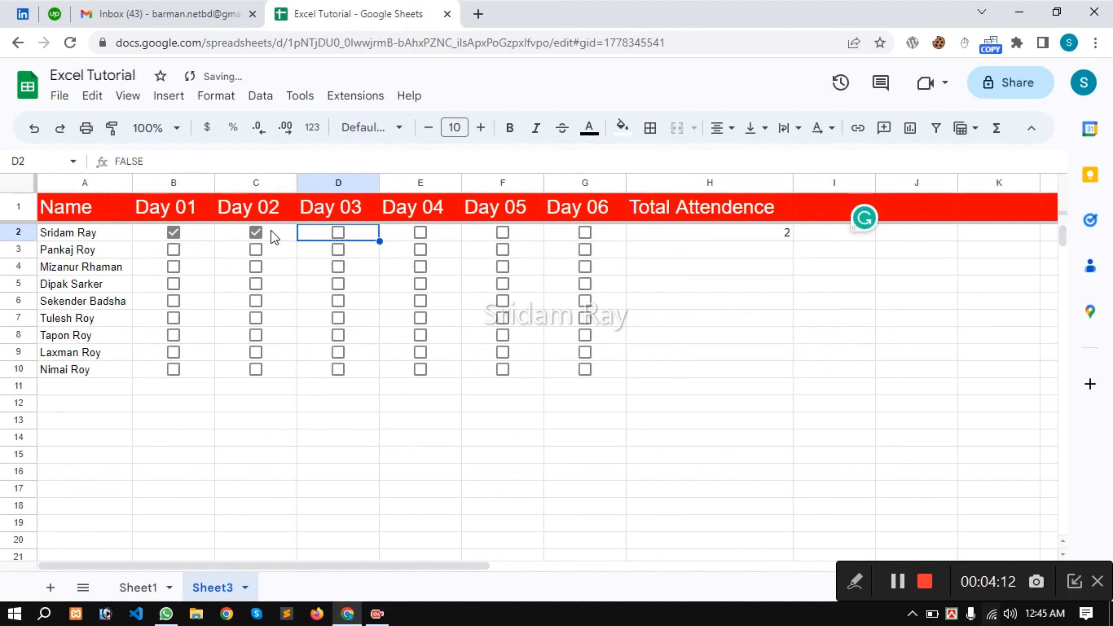
click(256, 233)
click(174, 233)
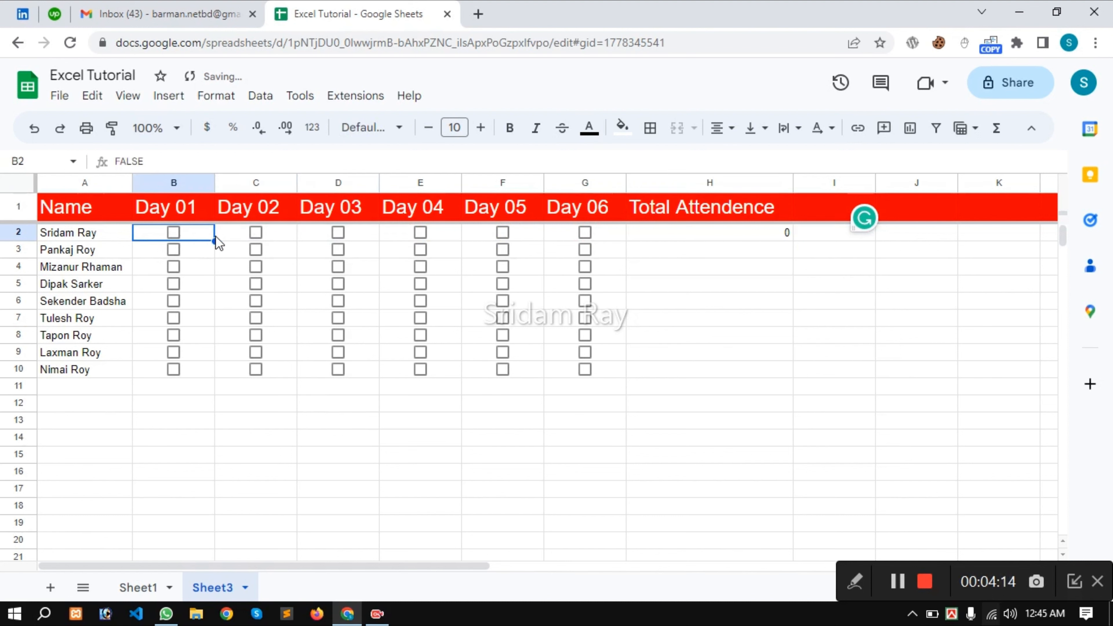
- Tick all six checkboxes in row 2, from Day 01 to Day 06
click(256, 232)
click(174, 233)
click(338, 232)
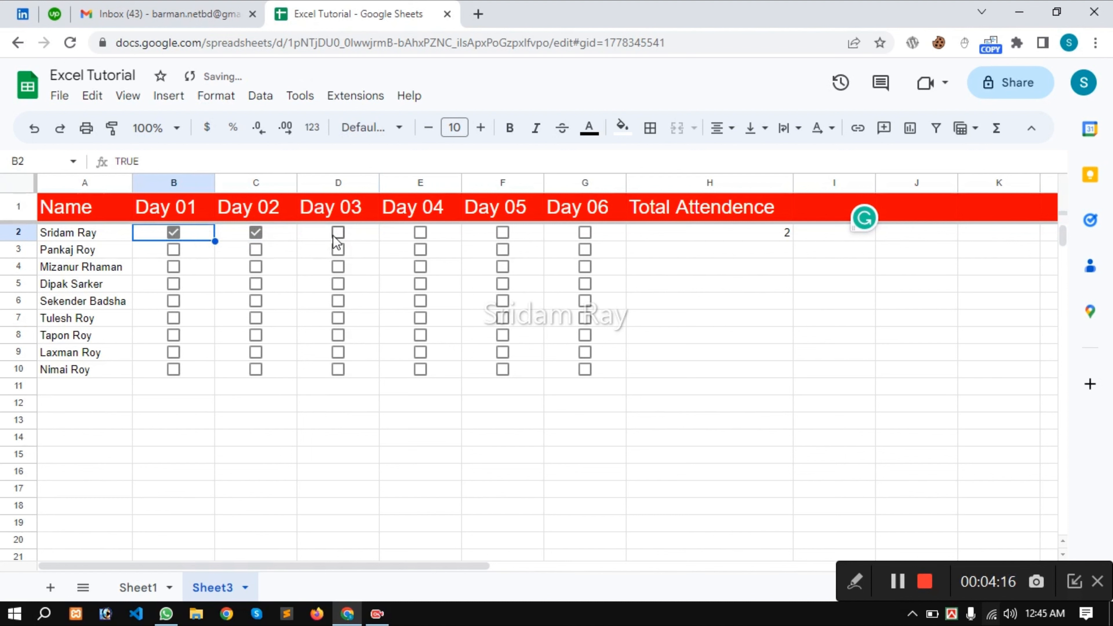
click(420, 234)
click(502, 233)
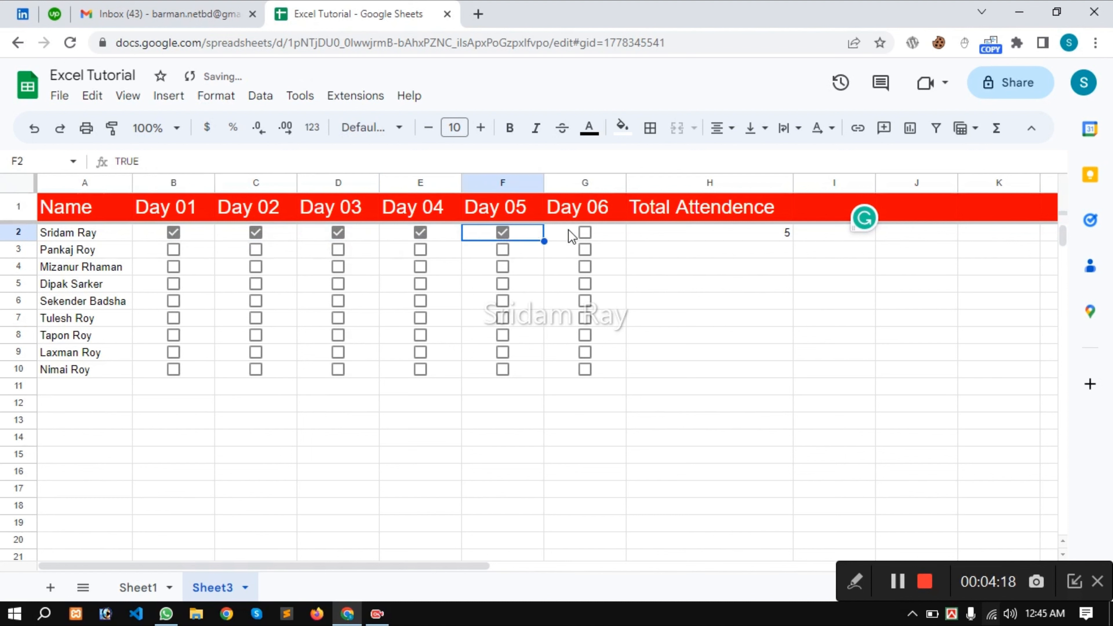
click(585, 233)
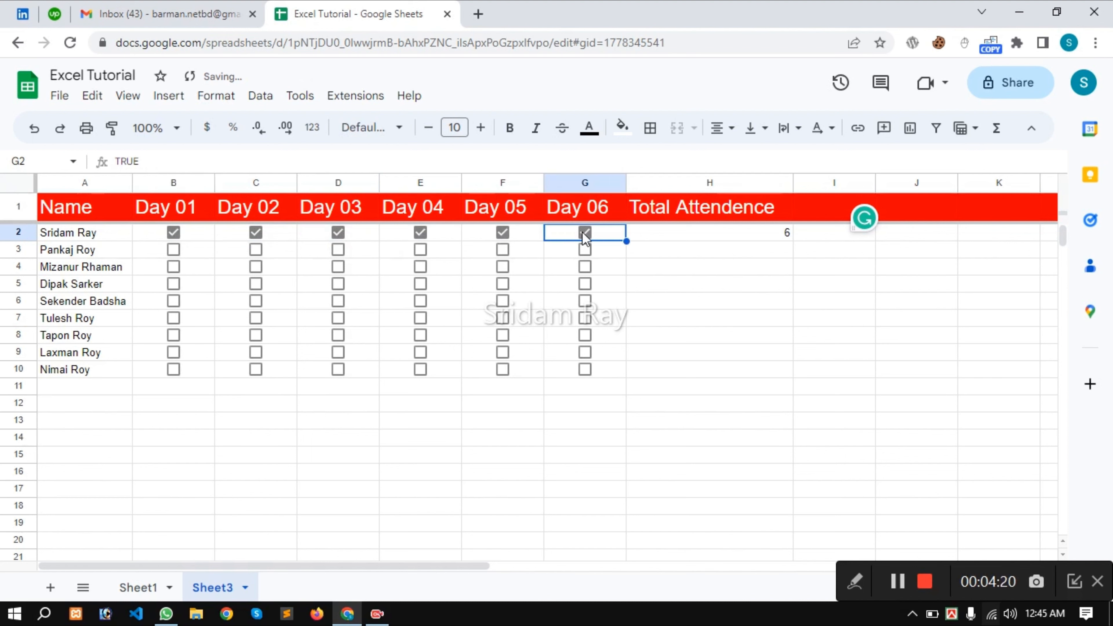
- Clear the Day 02 to Day 06 checkboxes in row 2, leaving Day 01 ticked
click(585, 232)
click(508, 239)
click(421, 232)
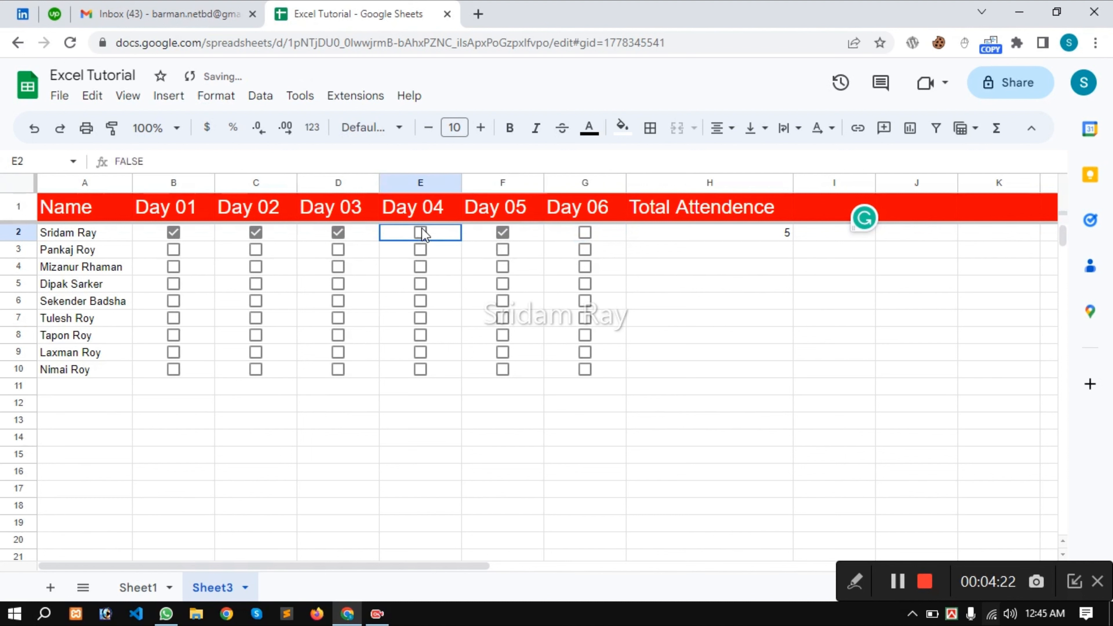
click(500, 233)
click(340, 232)
click(258, 233)
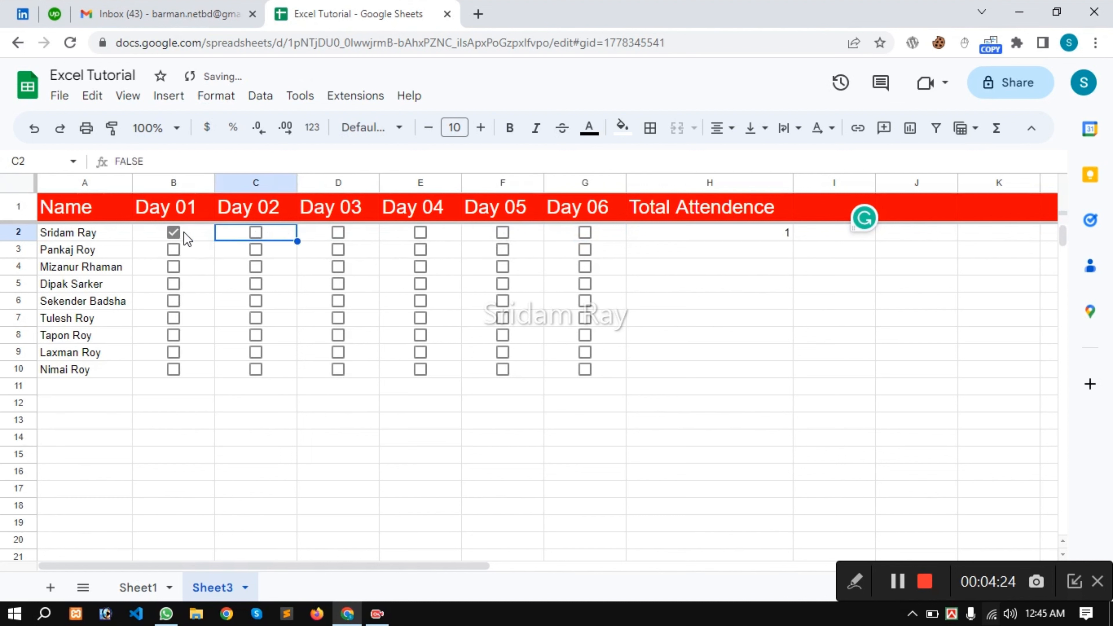
click(187, 237)
- Fill the COUNTIF formula from H2 down to H10 and inspect the copied formulas in H7 and H5
click(689, 236)
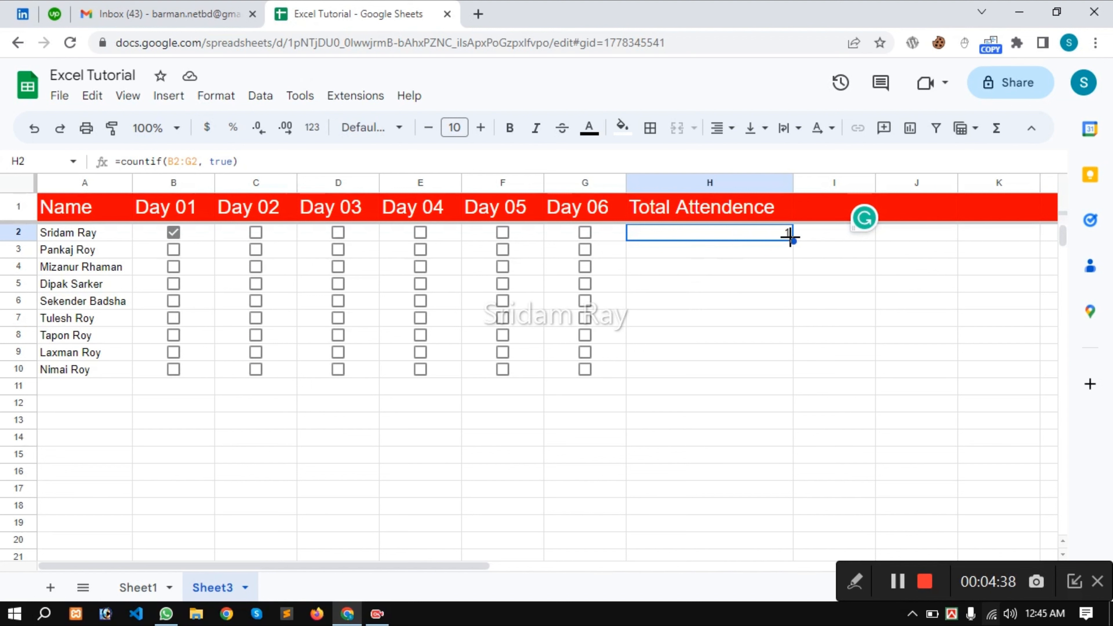
drag(790, 236, 785, 365)
click(684, 319)
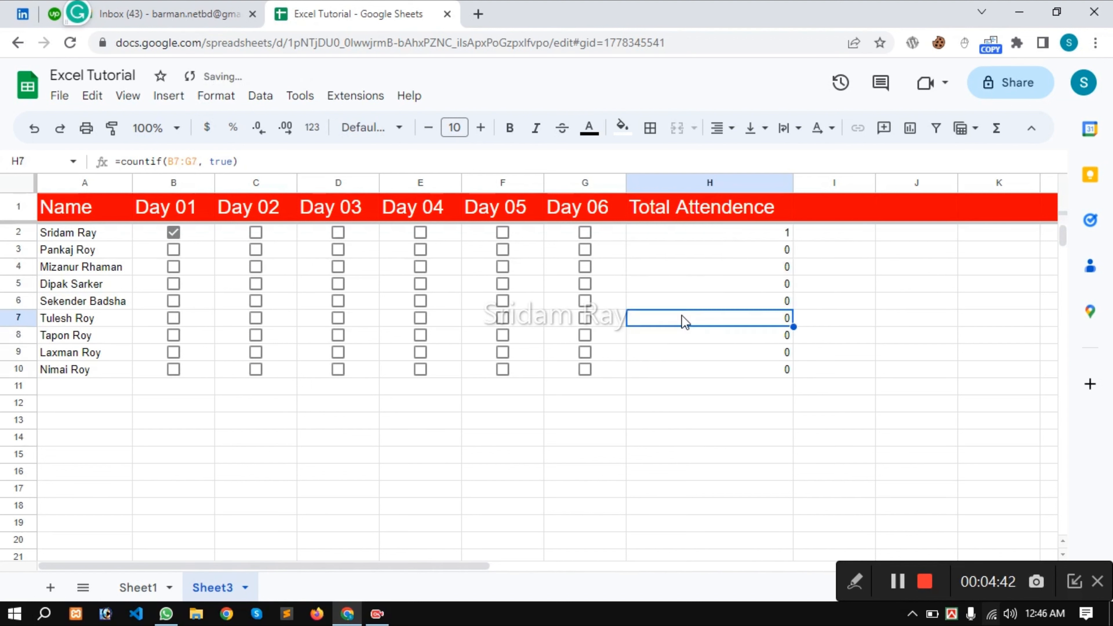
click(713, 281)
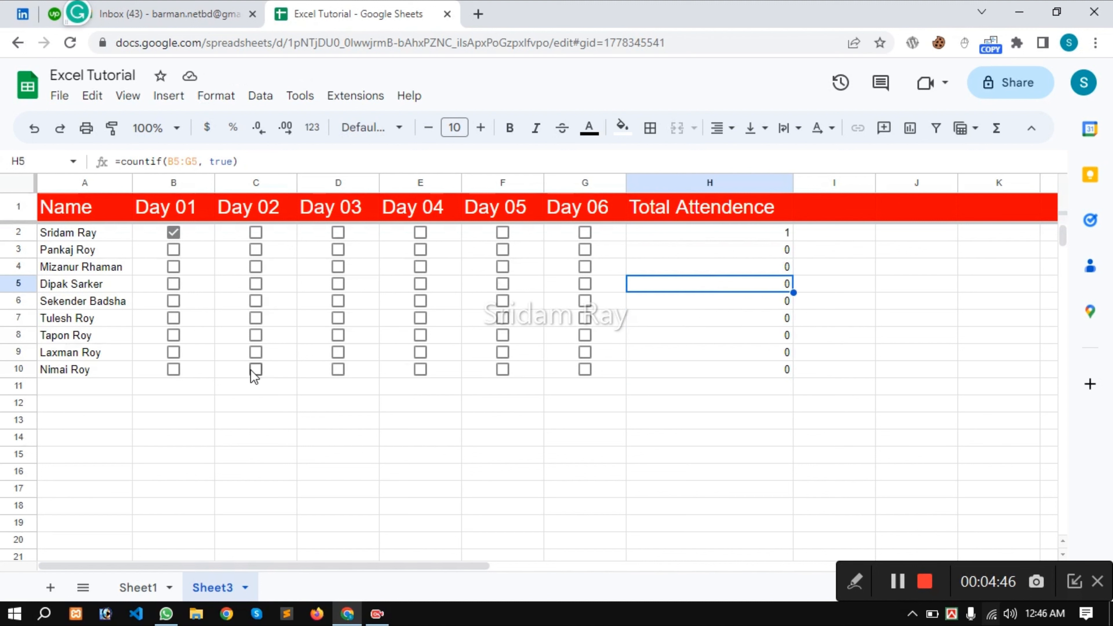
- Tick the Day 01 to Day 06 checkboxes in row 10 and clear Day 06 again to test its total
click(178, 371)
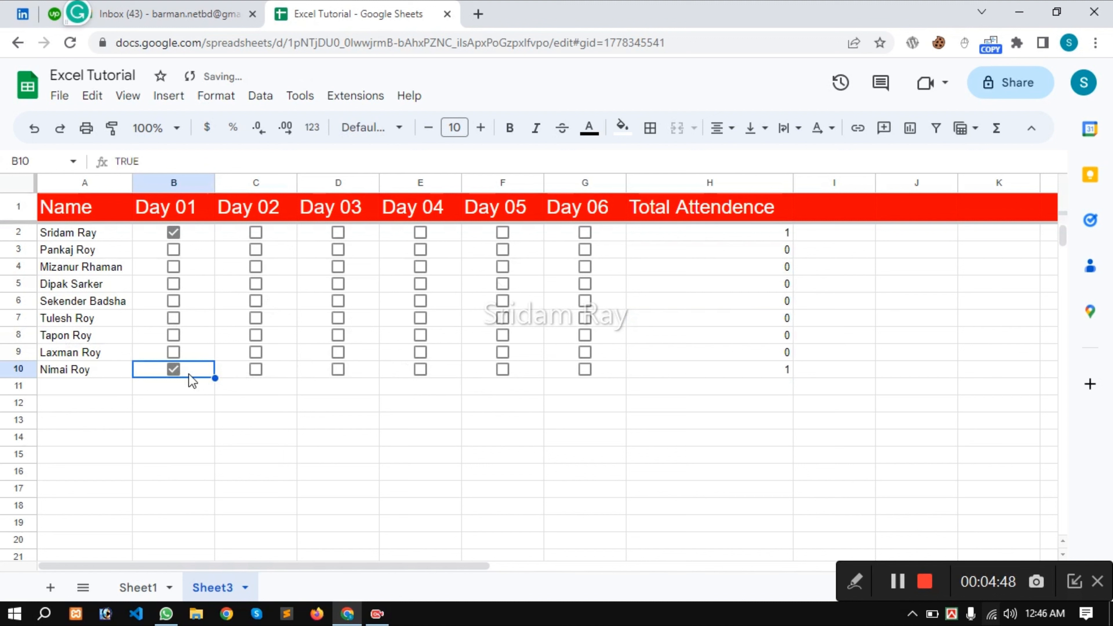
click(257, 372)
click(339, 371)
click(421, 371)
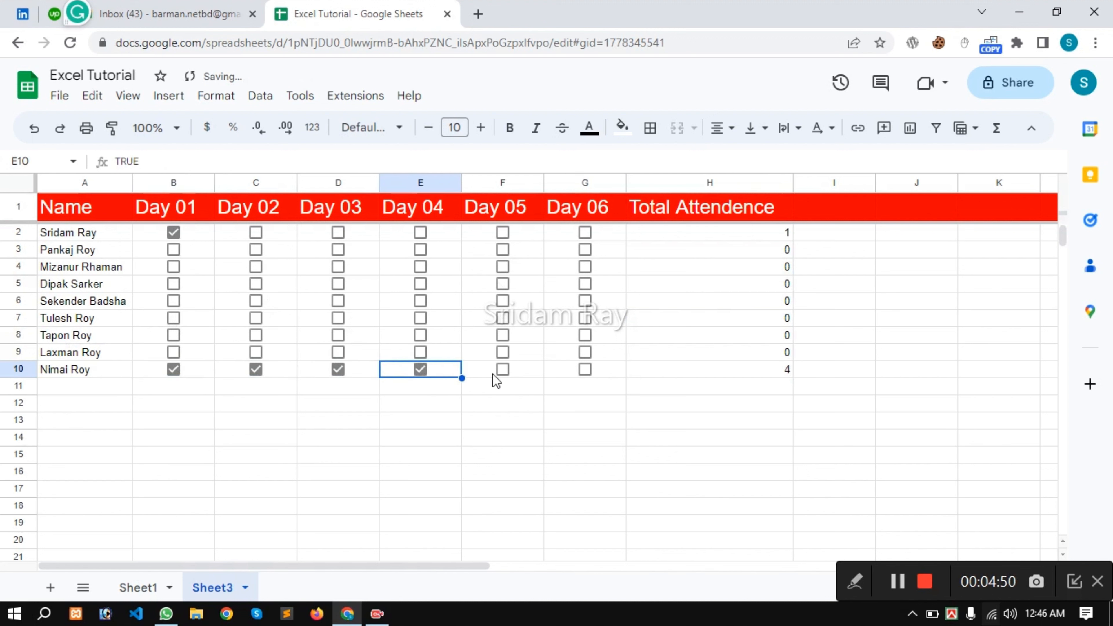
click(503, 372)
click(584, 372)
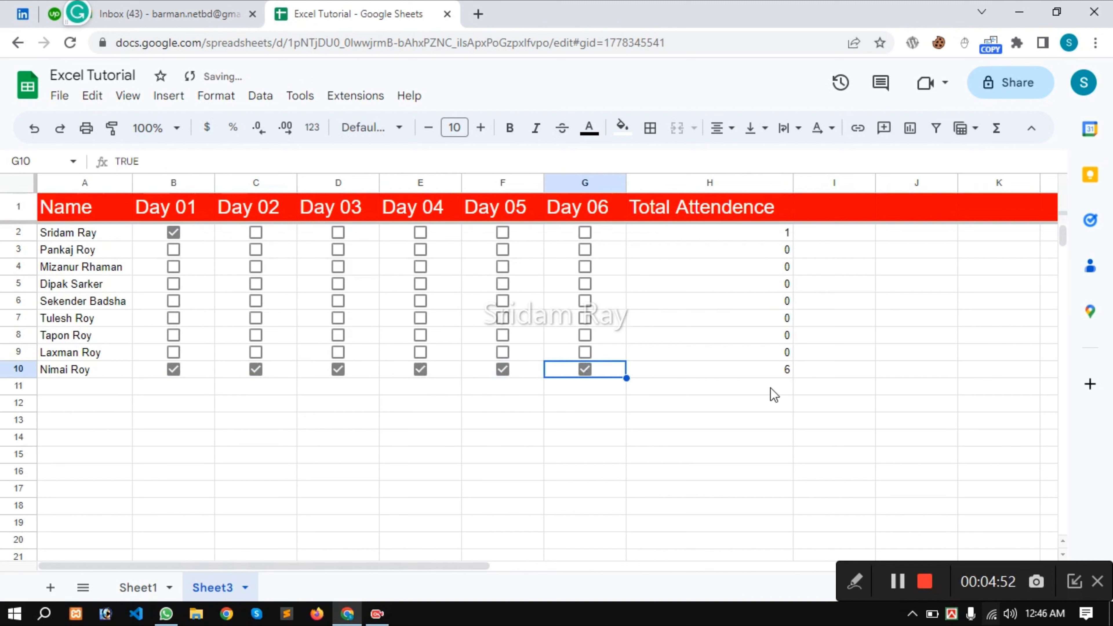
click(587, 372)
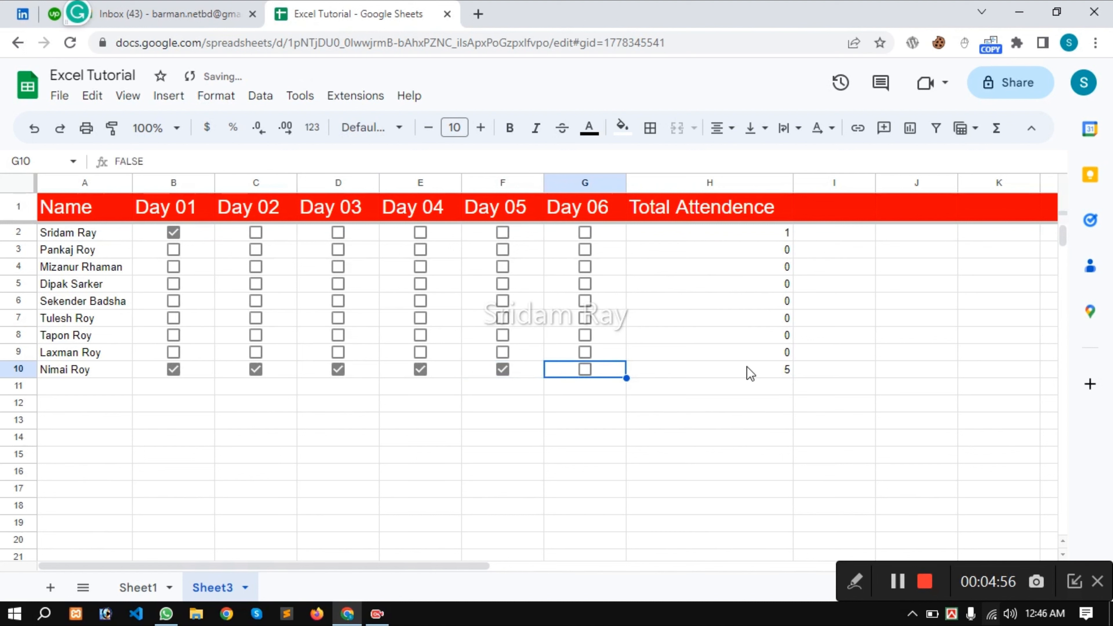